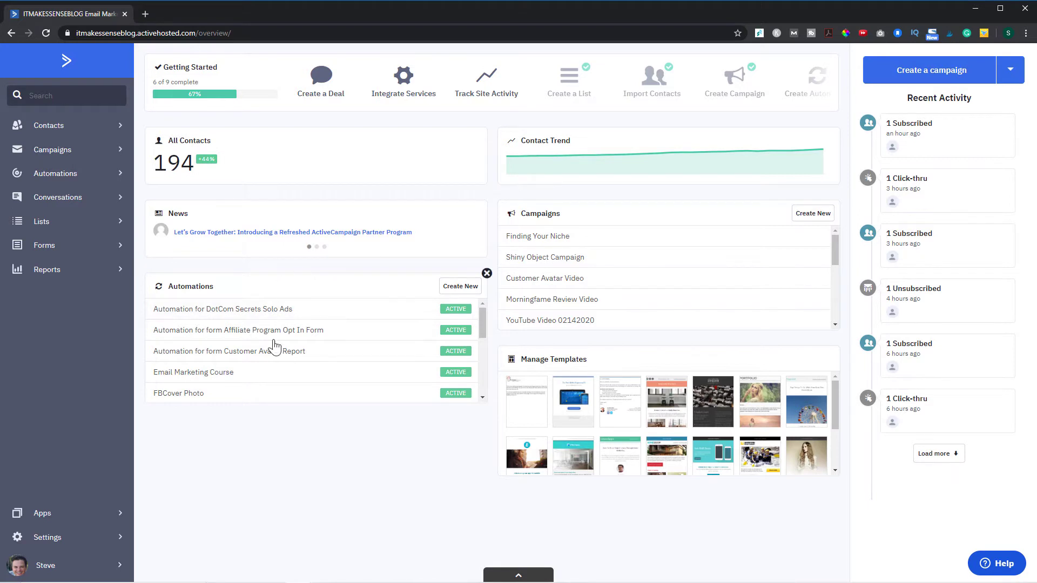
- Pass through the Contacts, Lists and Campaigns pages, then open the FBCover Photo automation from Automations
{"action": "left_click", "coordinate": [57, 124]}
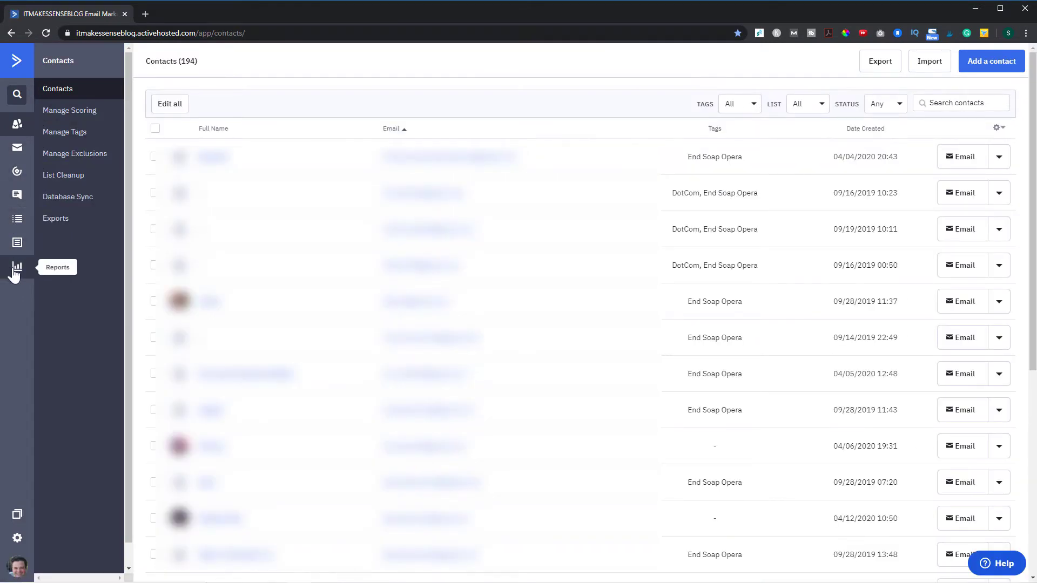
{"action": "left_click", "coordinate": [18, 221]}
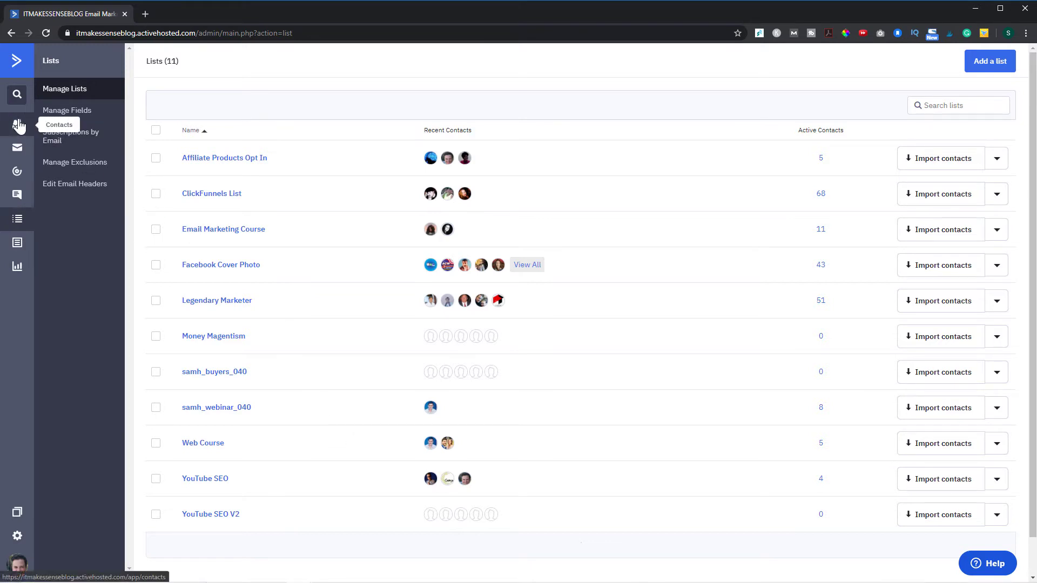
{"action": "left_click", "coordinate": [17, 154]}
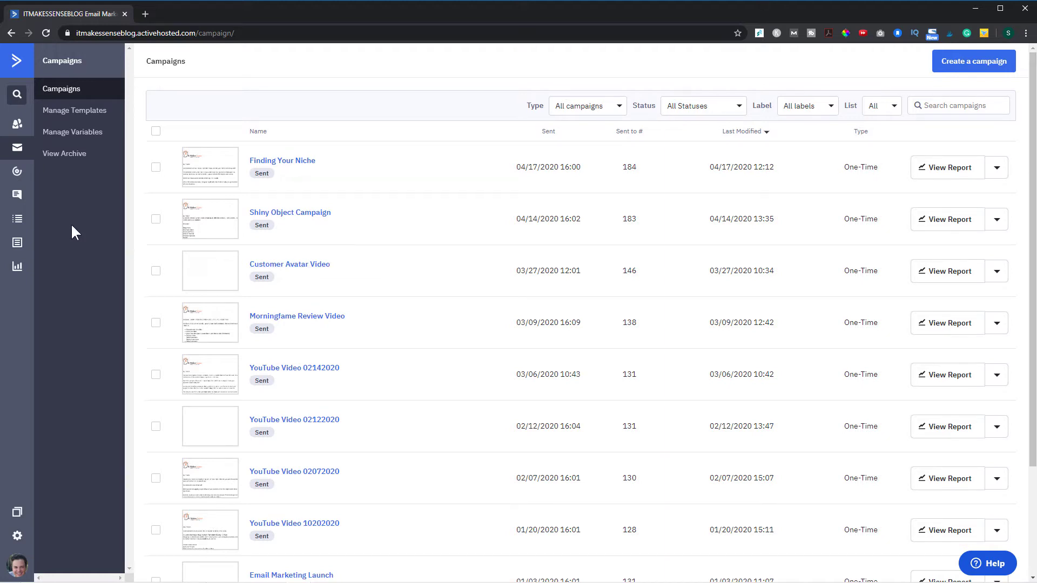
{"action": "left_click", "coordinate": [21, 175]}
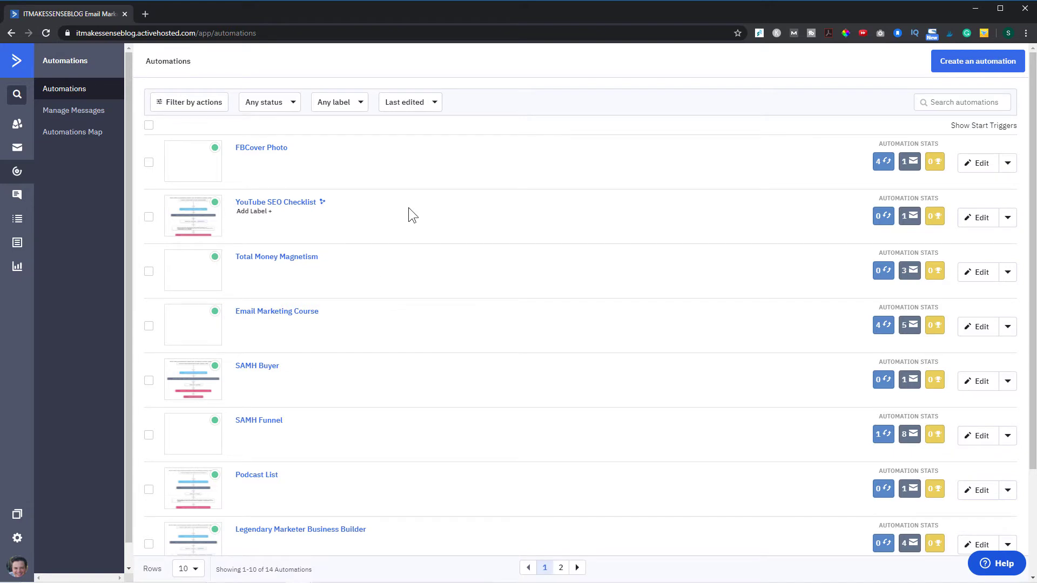
{"action": "left_click", "coordinate": [274, 154]}
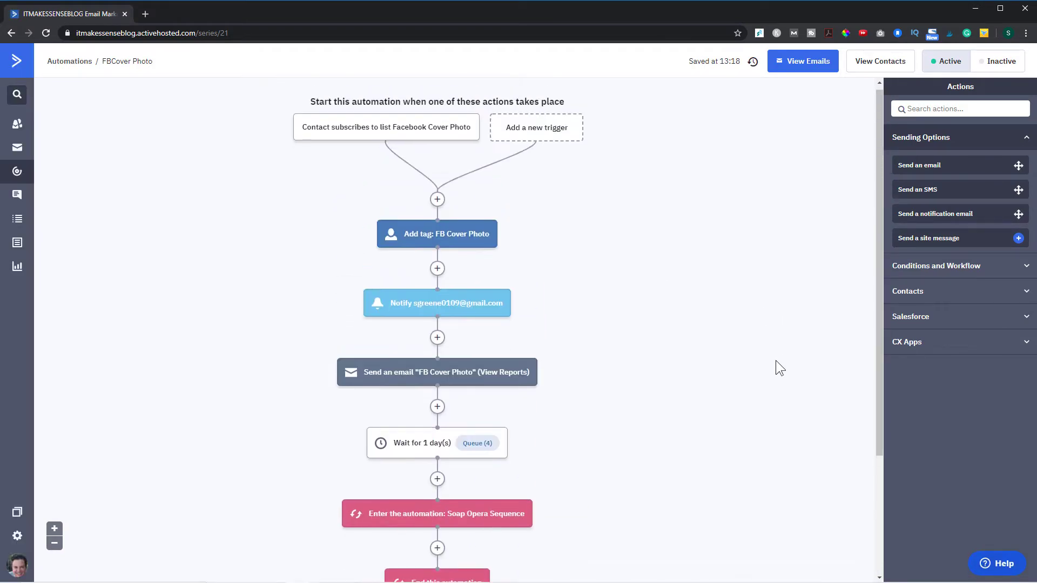
- Scroll through the FBCover Photo workflow's trigger, tag, notification, email, wait and sequence steps, then leave it
{"action": "scroll", "coordinate": [776, 360], "scroll_direction": "up", "scroll_amount": 1}
{"action": "scroll", "coordinate": [623, 269], "scroll_direction": "up", "scroll_amount": 1}
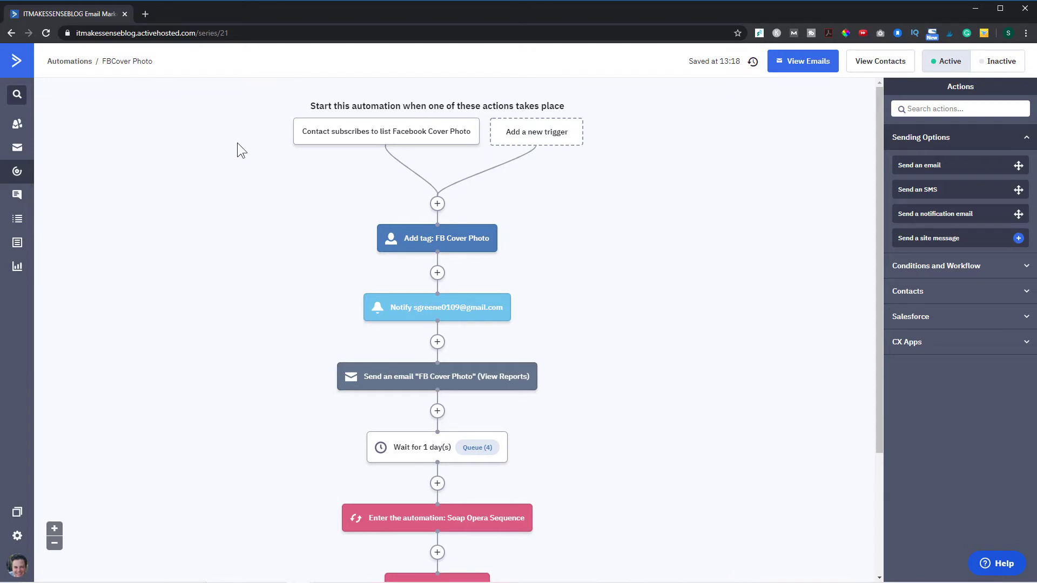
{"action": "mouse_move", "coordinate": [324, 139]}
{"action": "scroll", "coordinate": [679, 297], "scroll_direction": "down", "scroll_amount": 1}
{"action": "mouse_move", "coordinate": [469, 265]}
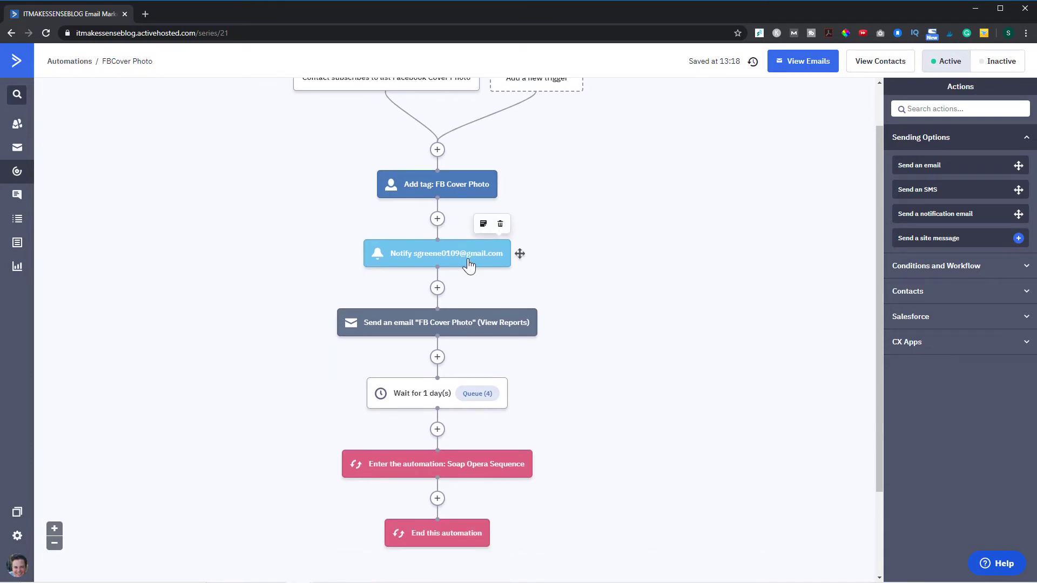
{"action": "scroll", "coordinate": [518, 273], "scroll_direction": "down", "scroll_amount": 2}
{"action": "mouse_move", "coordinate": [459, 225]}
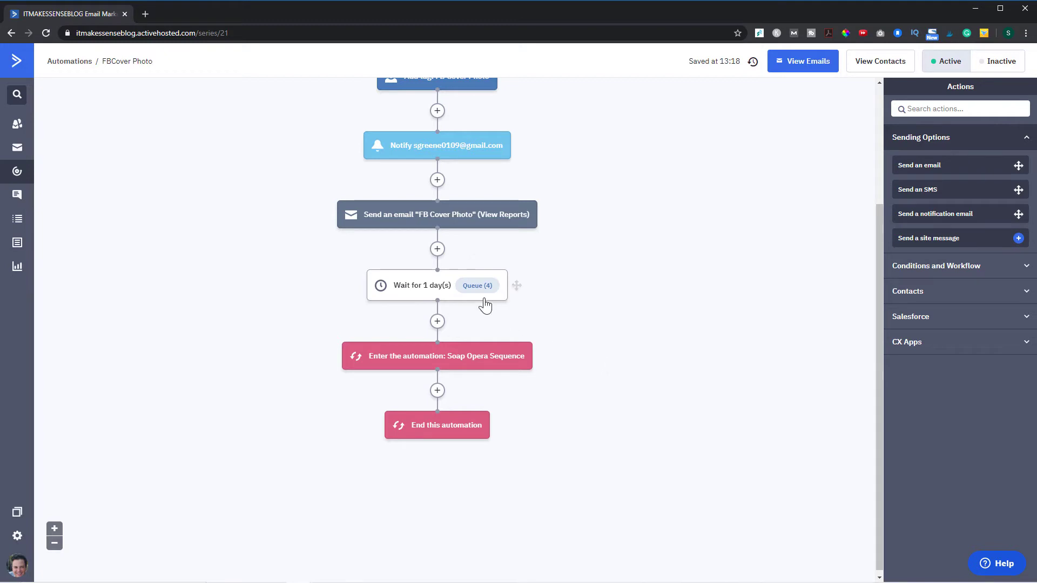
{"action": "scroll", "coordinate": [604, 300], "scroll_direction": "up", "scroll_amount": 2}
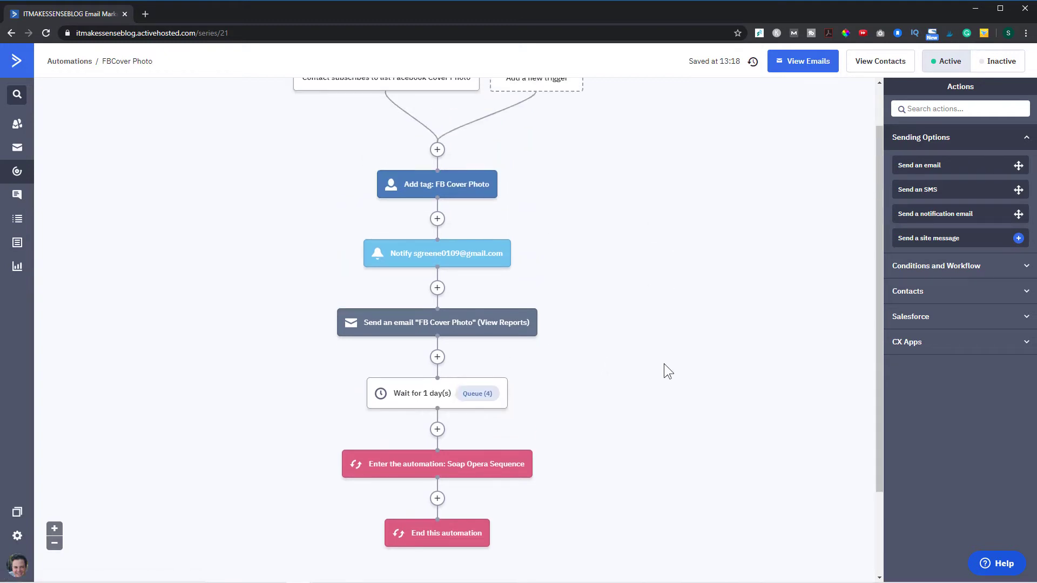
{"action": "scroll", "coordinate": [577, 350], "scroll_direction": "down", "scroll_amount": 1}
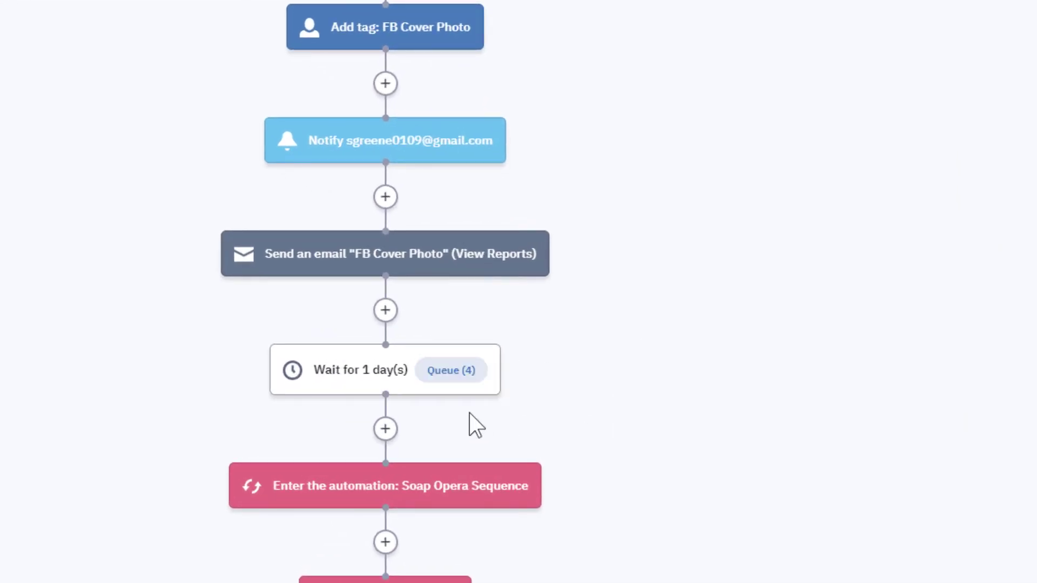
{"action": "mouse_move", "coordinate": [520, 489]}
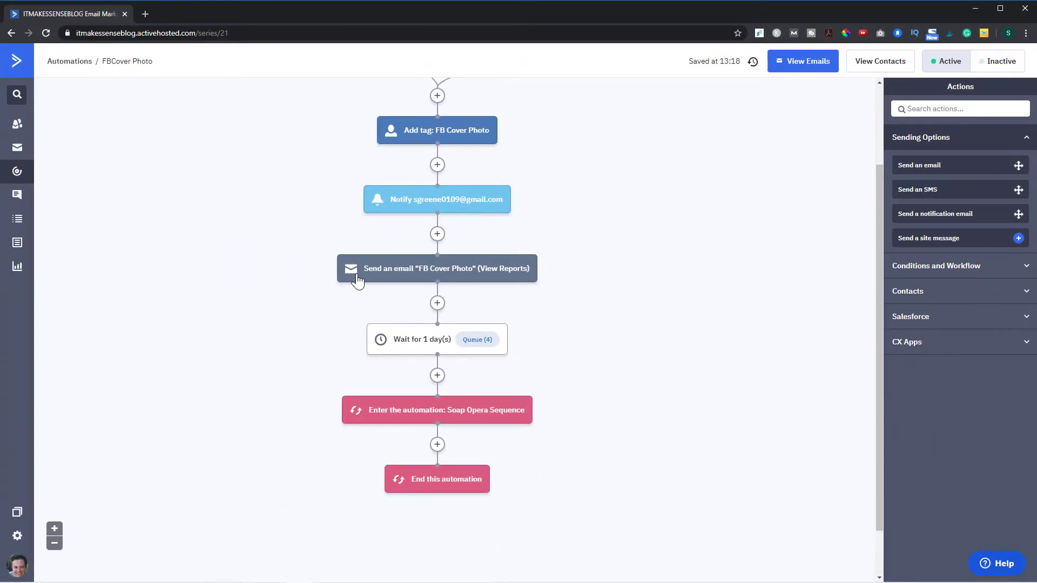
{"action": "scroll", "coordinate": [357, 280], "scroll_direction": "up", "scroll_amount": 2}
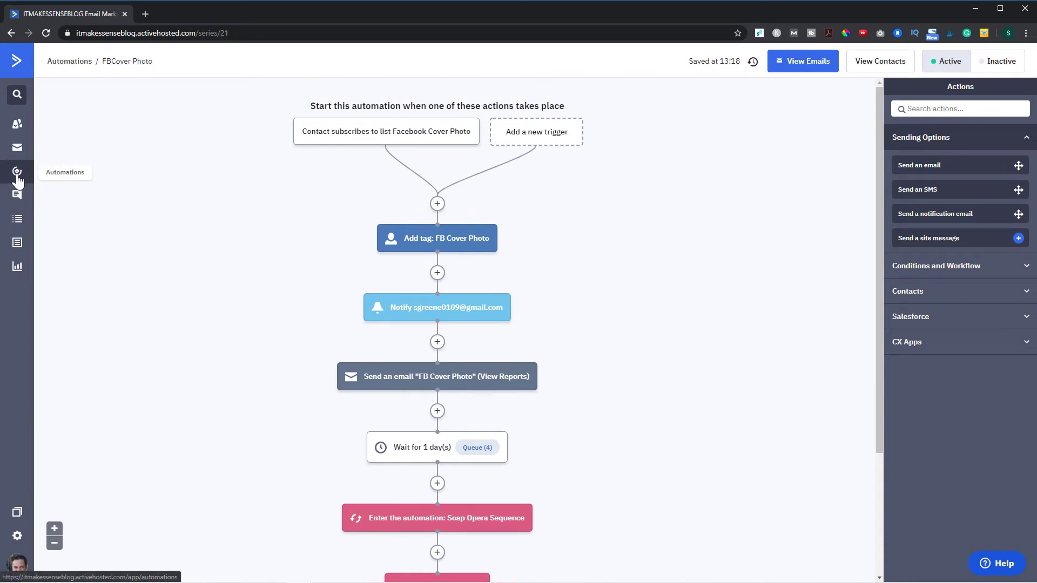
{"action": "left_click", "coordinate": [17, 178]}
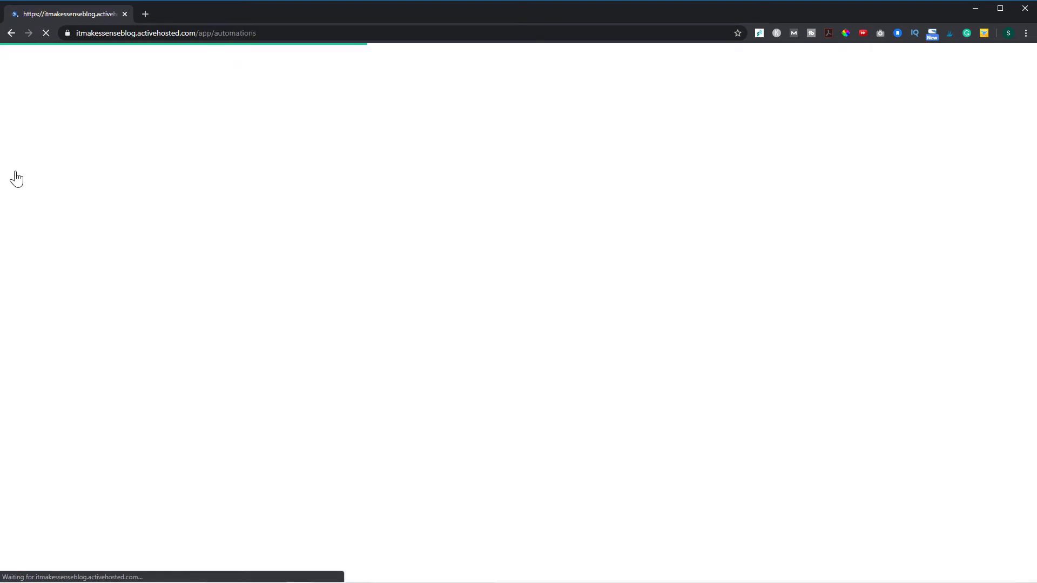
- Open the SAMH Funnel automation and zoom its workflow out three levels
{"action": "scroll", "coordinate": [435, 351], "scroll_direction": "down", "scroll_amount": 1}
{"action": "scroll", "coordinate": [435, 351], "scroll_direction": "down", "scroll_amount": 1}
{"action": "left_click", "coordinate": [254, 313]}
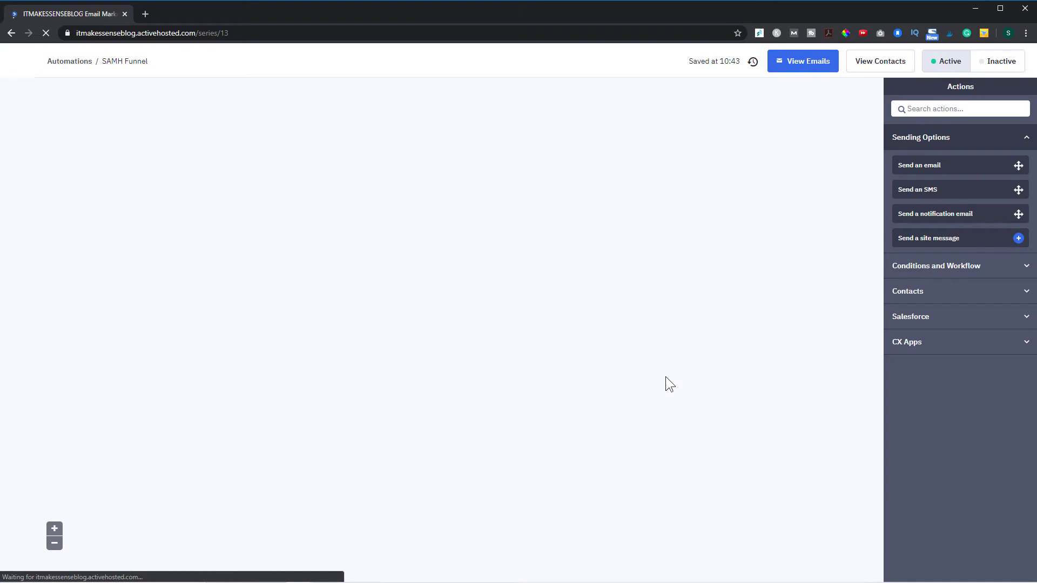
{"action": "scroll", "coordinate": [594, 375], "scroll_direction": "down", "scroll_amount": 3}
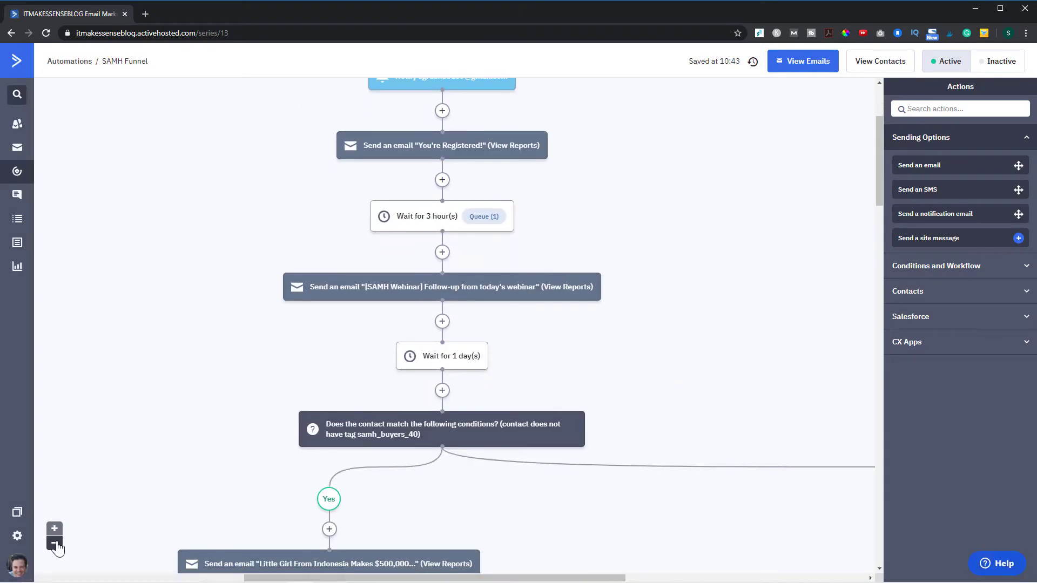
{"action": "left_click", "coordinate": [54, 542]}
{"action": "left_click", "coordinate": [54, 543]}
{"action": "left_click", "coordinate": [54, 543]}
- Pan and scroll across the SAMH Funnel workflow to inspect its emails, waits and buyer-tag branches
{"action": "scroll", "coordinate": [540, 188], "scroll_direction": "up", "scroll_amount": 3}
{"action": "scroll", "coordinate": [572, 325], "scroll_direction": "down", "scroll_amount": 3}
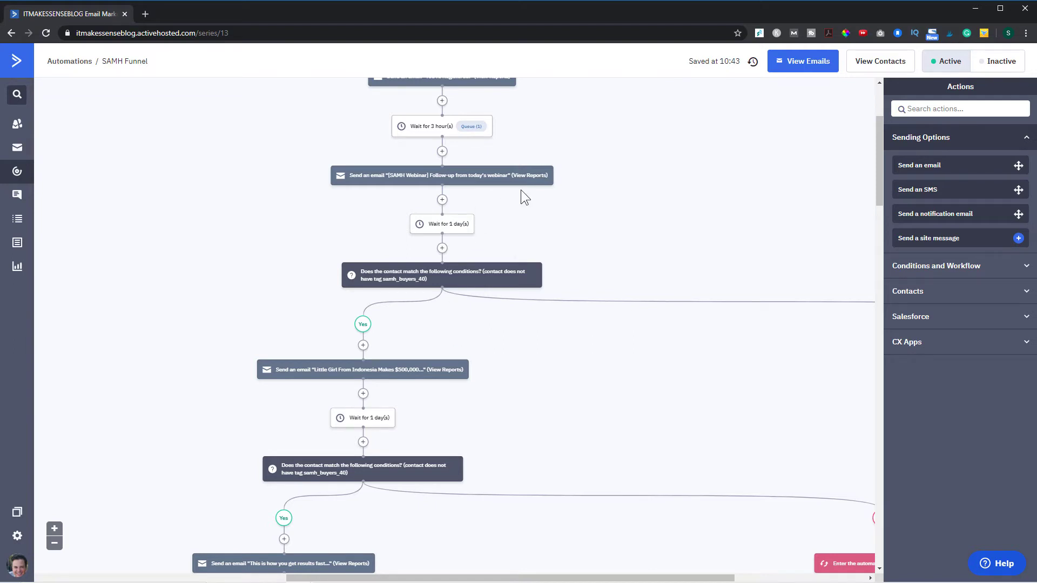
{"action": "scroll", "coordinate": [587, 178], "scroll_direction": "up", "scroll_amount": 1}
{"action": "scroll", "coordinate": [588, 176], "scroll_direction": "up", "scroll_amount": 1}
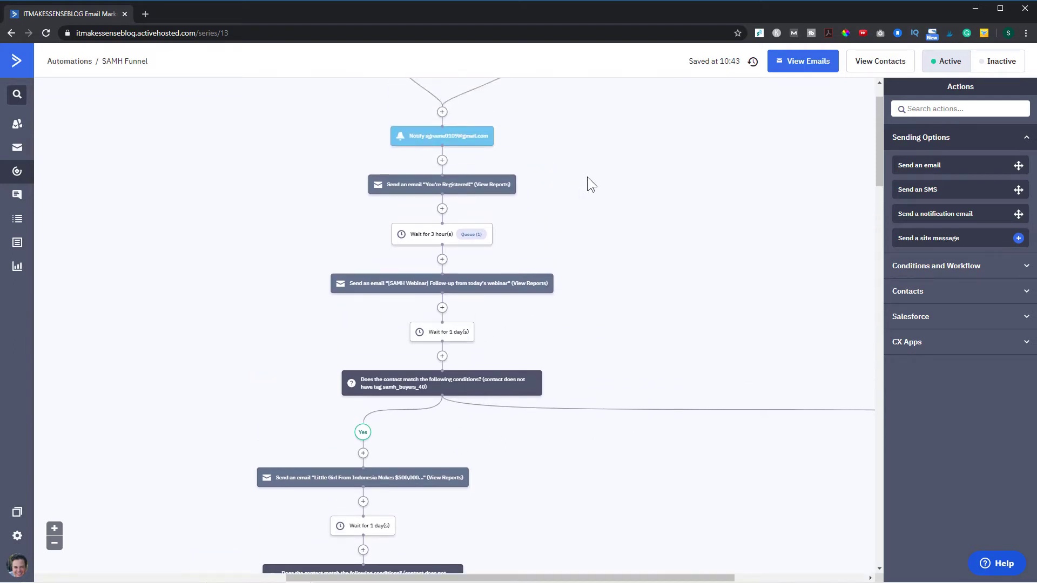
{"action": "mouse_move", "coordinate": [471, 400]}
{"action": "left_click_drag", "start_coordinate": [627, 577], "coordinate": [758, 577]}
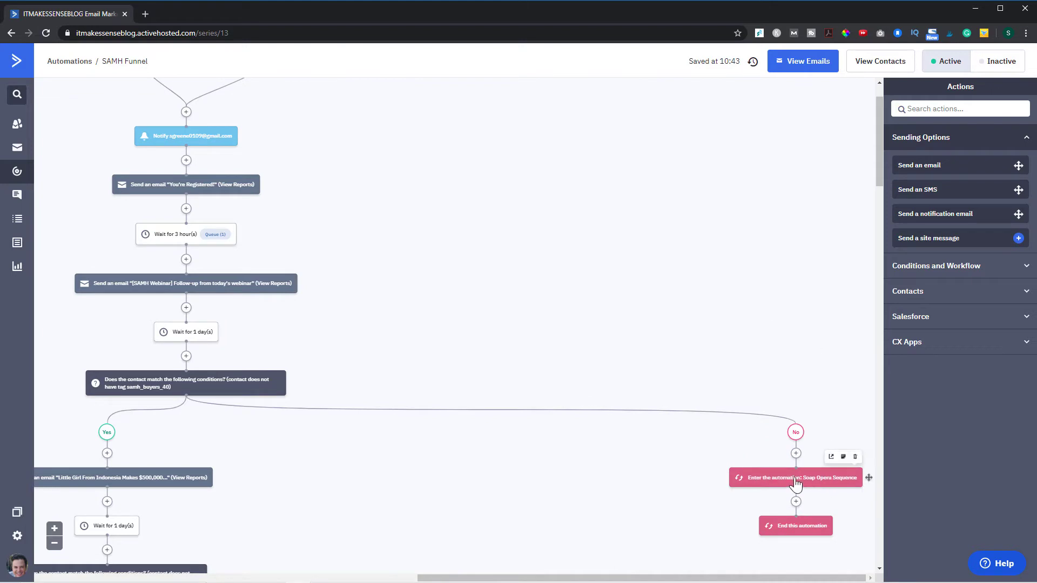
{"action": "left_click_drag", "start_coordinate": [734, 577], "coordinate": [564, 576]}
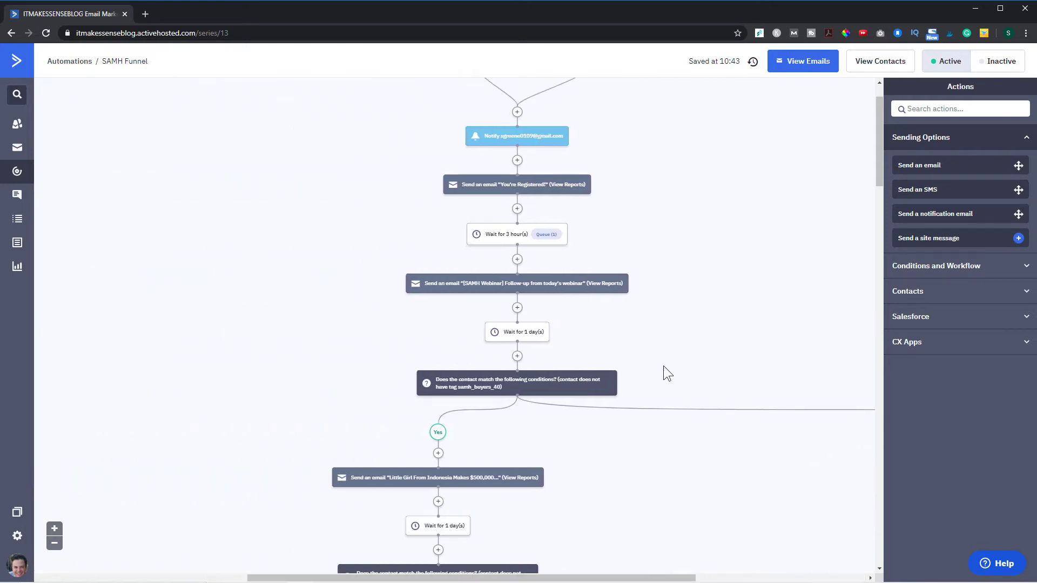
{"action": "scroll", "coordinate": [663, 365], "scroll_direction": "down", "scroll_amount": 2}
{"action": "scroll", "coordinate": [633, 354], "scroll_direction": "down", "scroll_amount": 3}
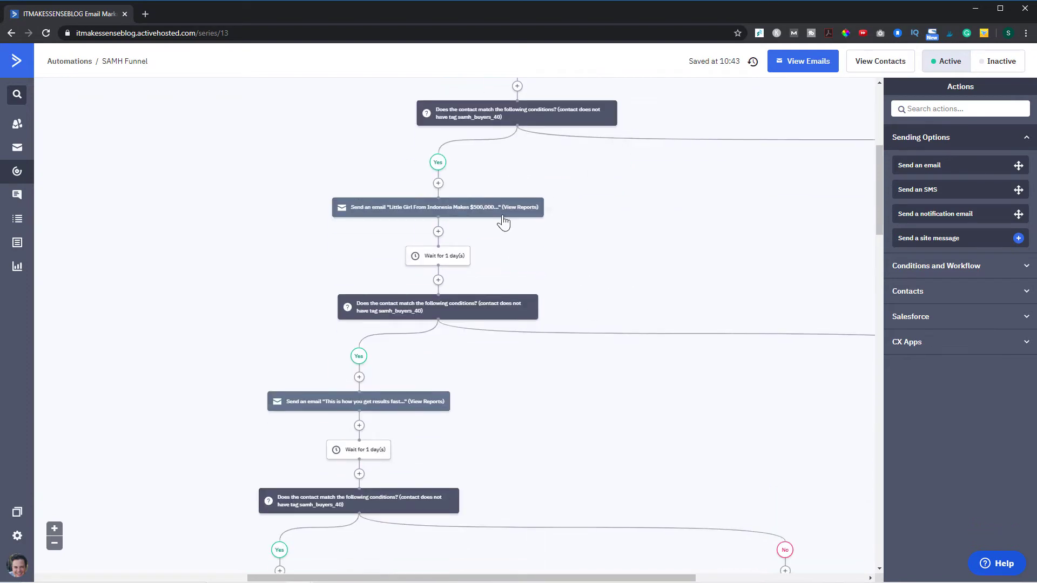
{"action": "scroll", "coordinate": [591, 286], "scroll_direction": "down", "scroll_amount": 1}
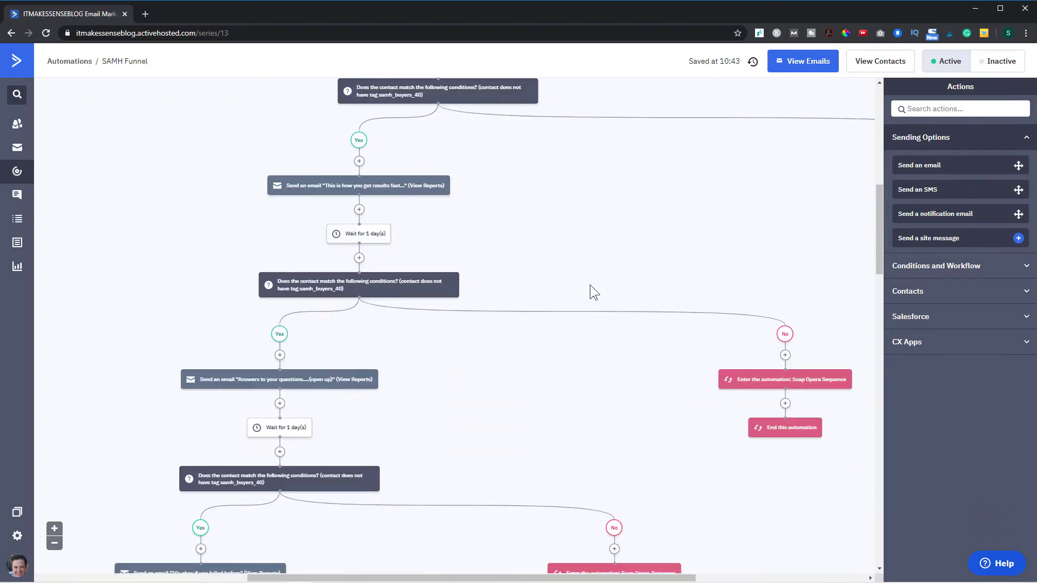
{"action": "scroll", "coordinate": [590, 285], "scroll_direction": "down", "scroll_amount": 2}
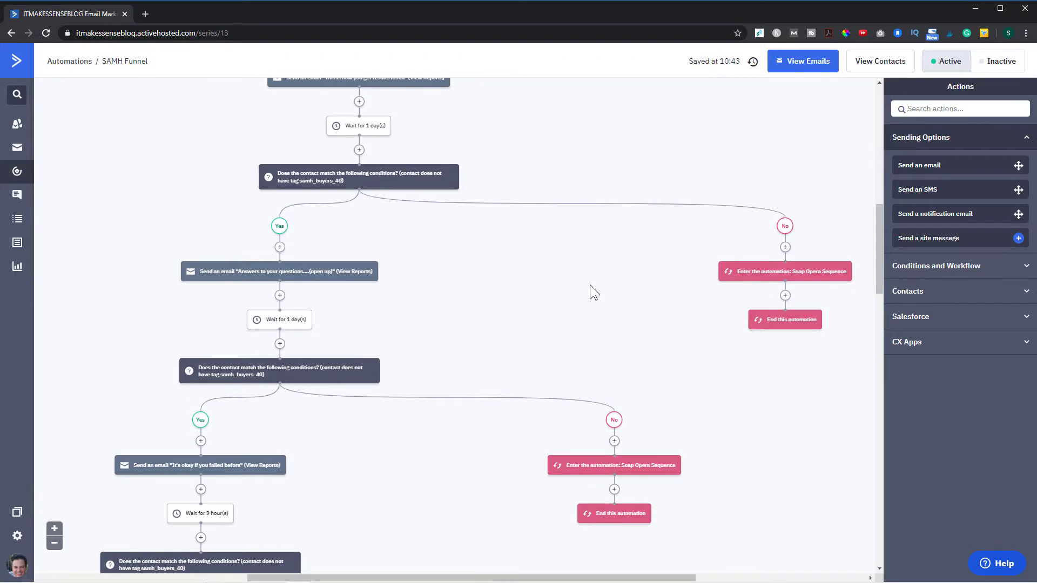
{"action": "scroll", "coordinate": [590, 284], "scroll_direction": "down", "scroll_amount": 3}
{"action": "scroll", "coordinate": [590, 284], "scroll_direction": "down", "scroll_amount": 1}
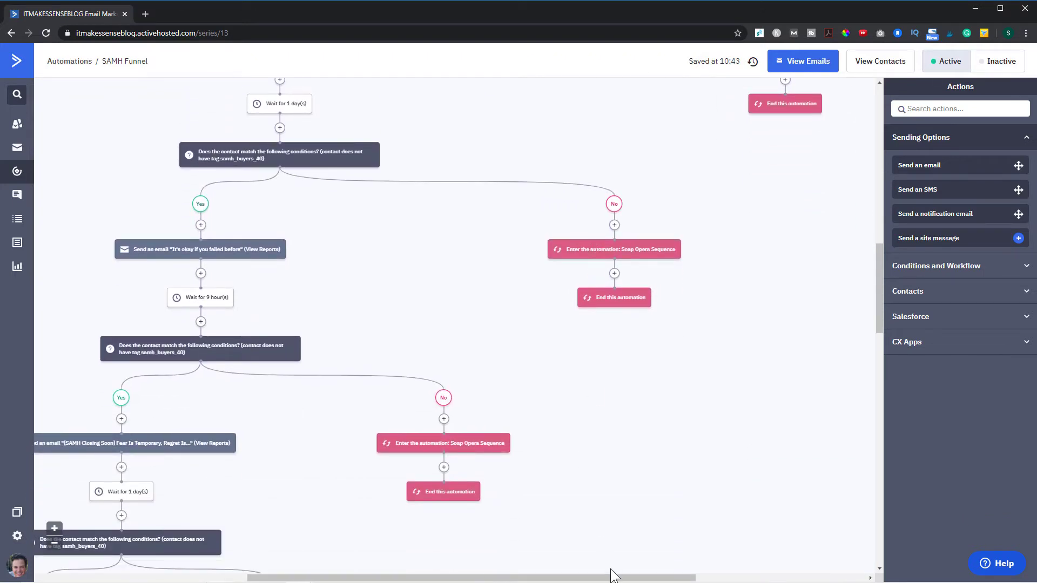
{"action": "left_click_drag", "start_coordinate": [587, 577], "coordinate": [371, 459]}
{"action": "scroll", "coordinate": [383, 433], "scroll_direction": "down", "scroll_amount": 6}
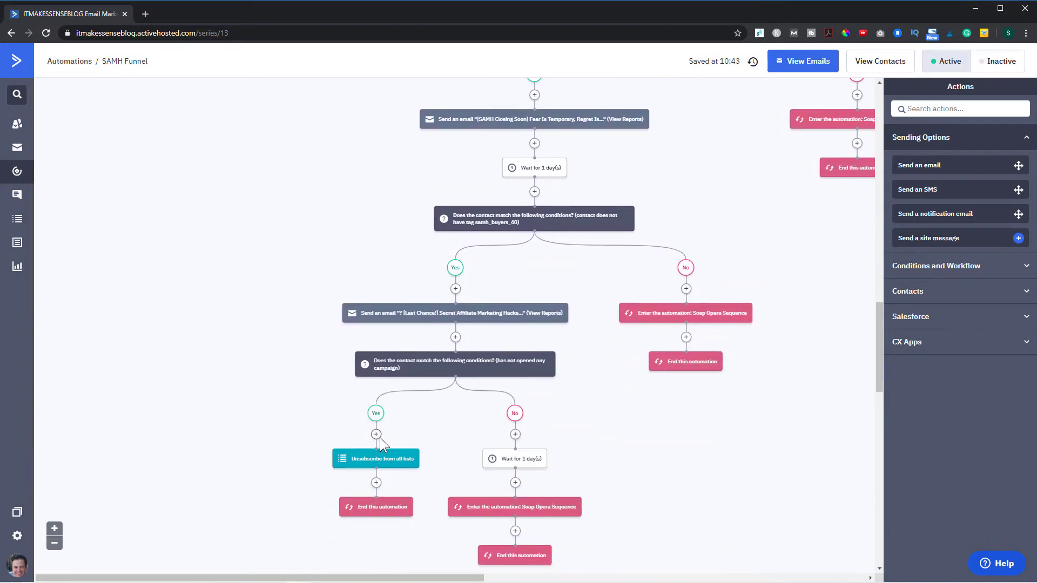
{"action": "scroll", "coordinate": [380, 438], "scroll_direction": "up", "scroll_amount": 10}
{"action": "scroll", "coordinate": [379, 438], "scroll_direction": "up", "scroll_amount": 1}
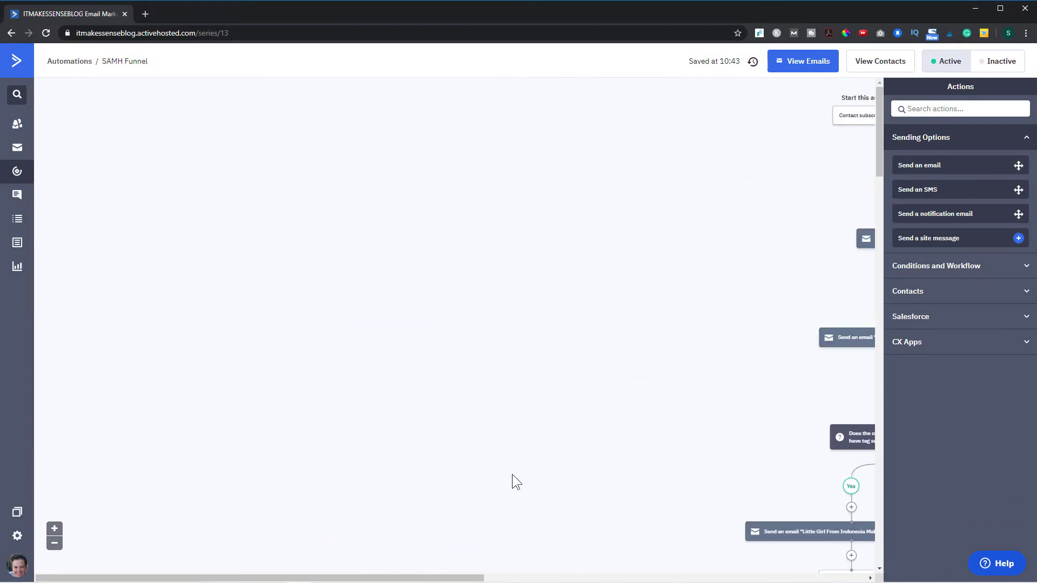
{"action": "left_click_drag", "start_coordinate": [469, 578], "coordinate": [634, 498]}
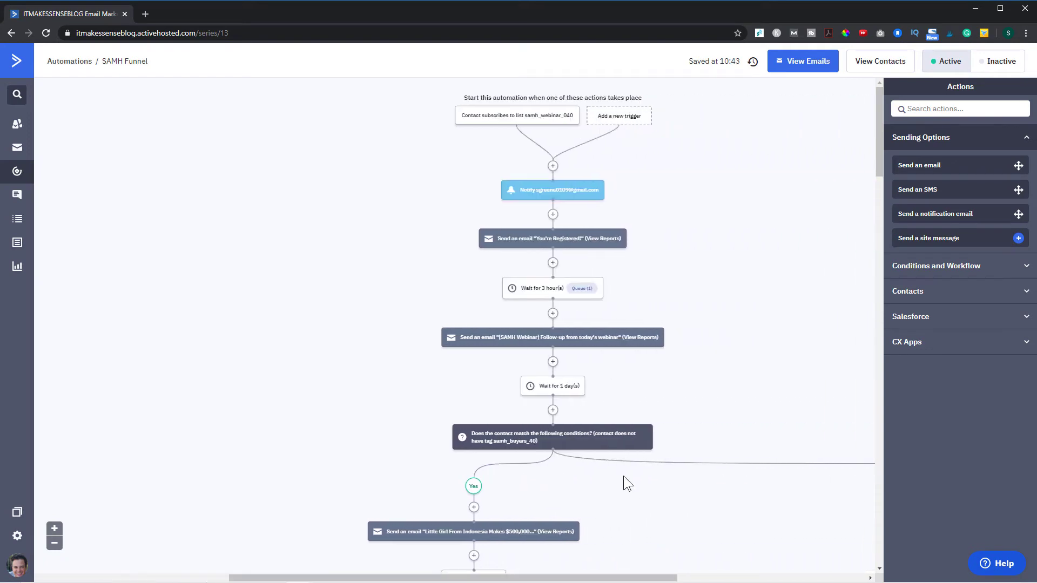
- Create a new automation from scratch, bringing up the Add a Start Trigger dialog
{"action": "left_click", "coordinate": [21, 170]}
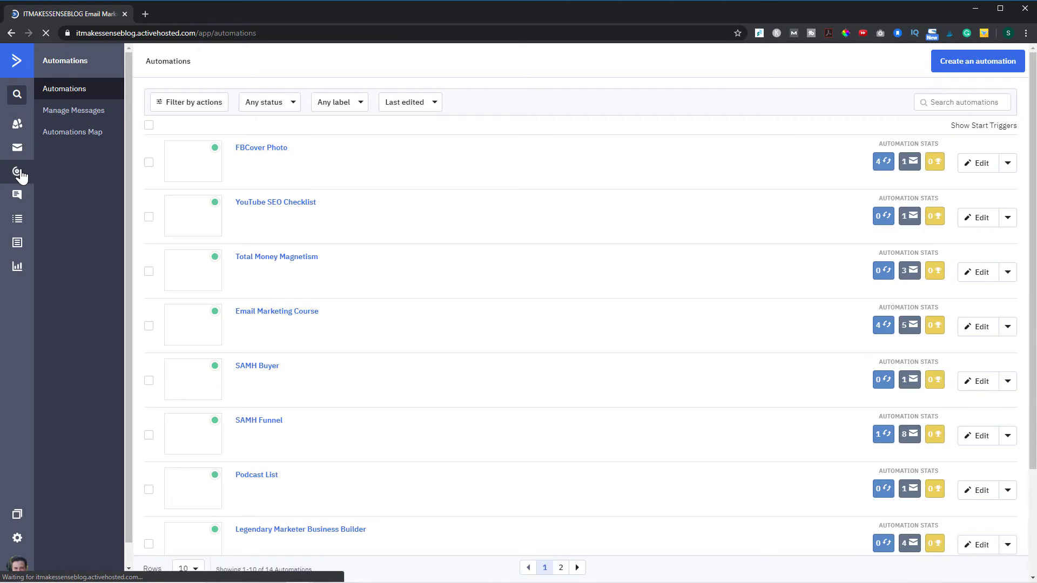
{"action": "left_click", "coordinate": [977, 69]}
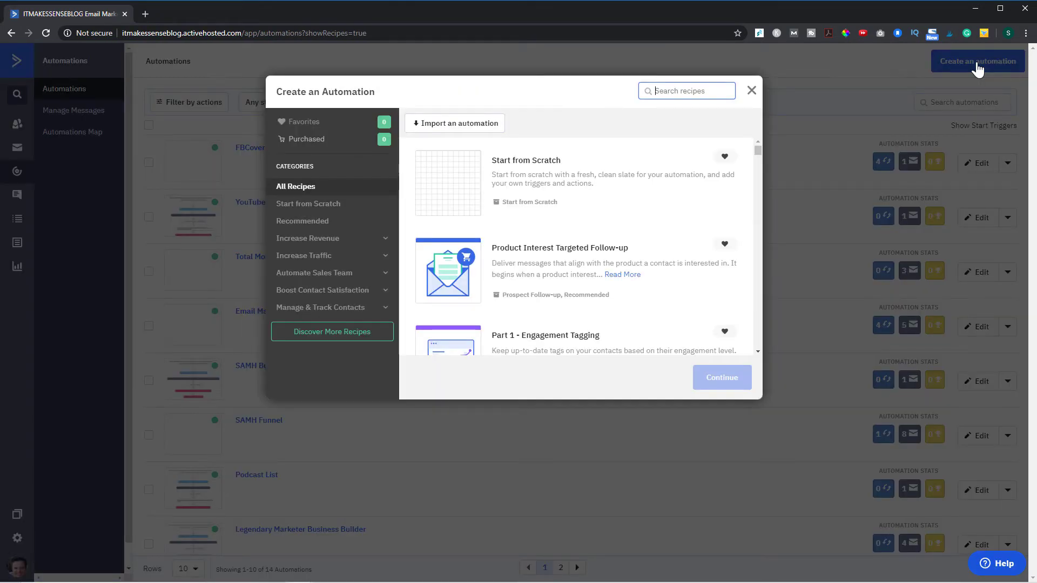
{"action": "left_click", "coordinate": [463, 184]}
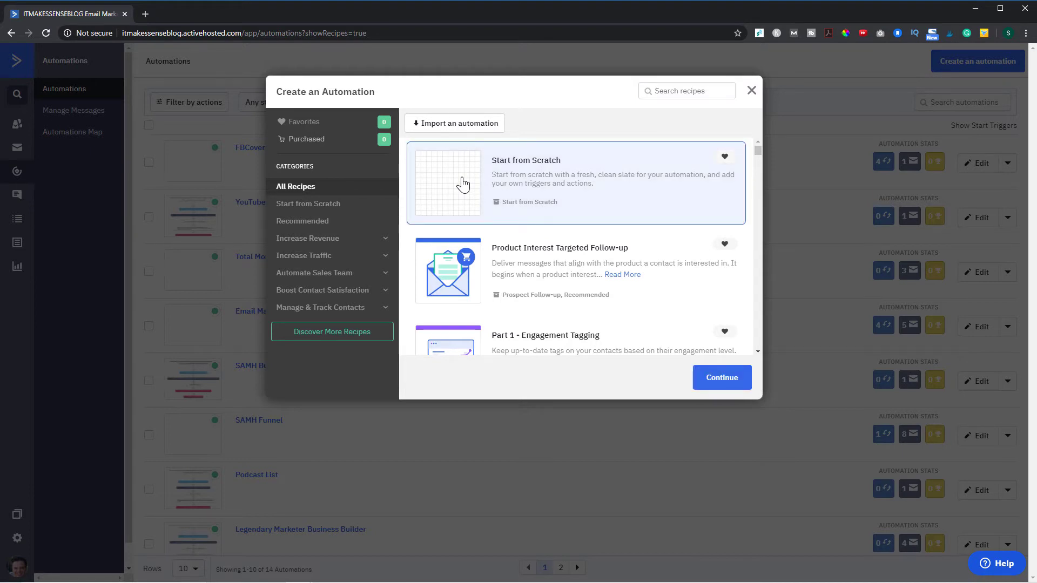
{"action": "left_click", "coordinate": [722, 376]}
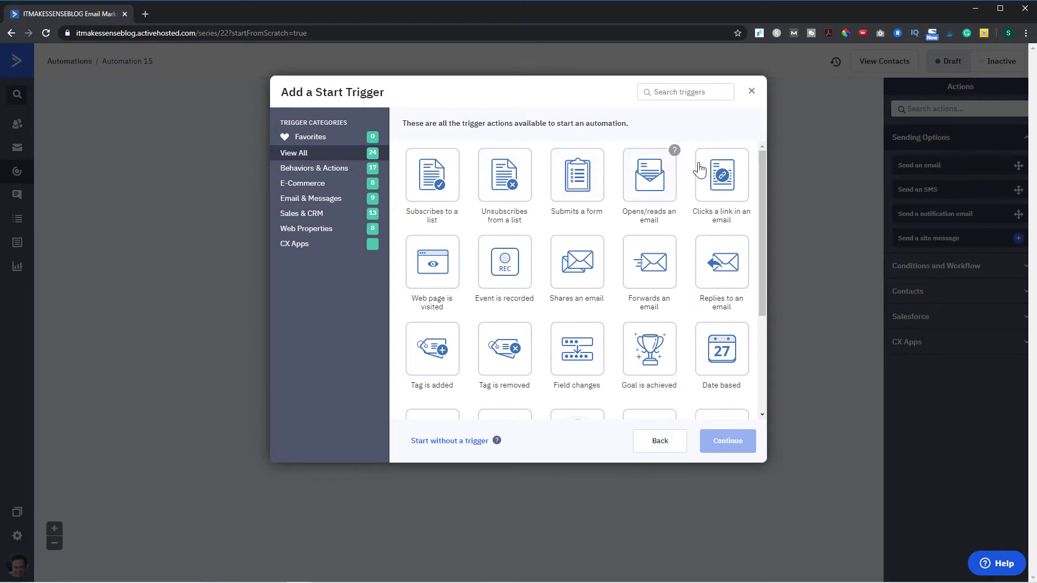
- Set the start trigger to a contact subscribing to the Facebook Cover Photo list
{"action": "left_click", "coordinate": [429, 183]}
{"action": "left_click", "coordinate": [725, 441]}
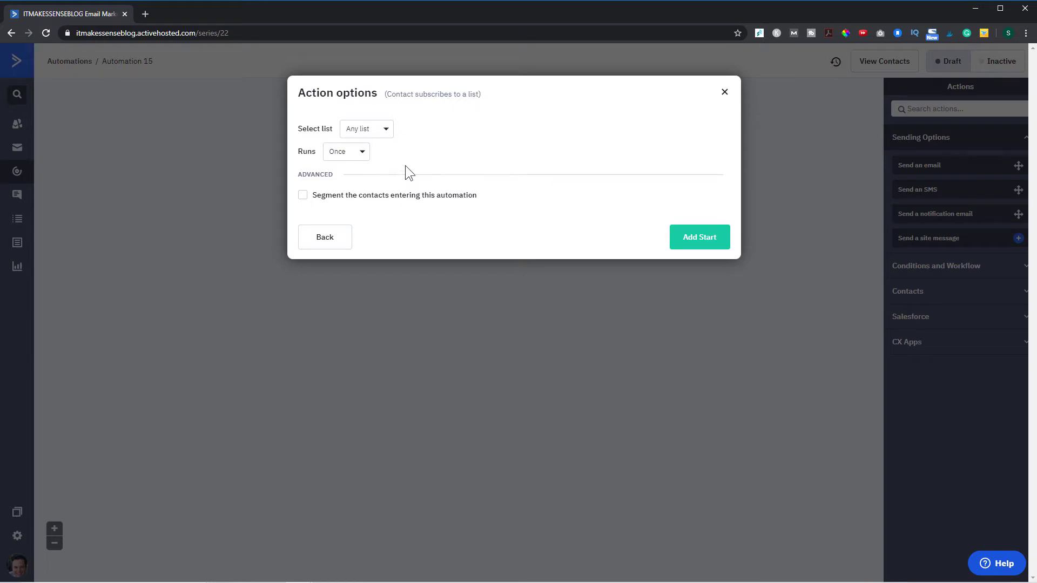
{"action": "left_click", "coordinate": [386, 138]}
{"action": "scroll", "coordinate": [420, 225], "scroll_direction": "down", "scroll_amount": 2}
{"action": "scroll", "coordinate": [419, 229], "scroll_direction": "up", "scroll_amount": 2}
{"action": "scroll", "coordinate": [417, 227], "scroll_direction": "down", "scroll_amount": 1}
{"action": "left_click", "coordinate": [412, 193]}
{"action": "left_click", "coordinate": [701, 238]}
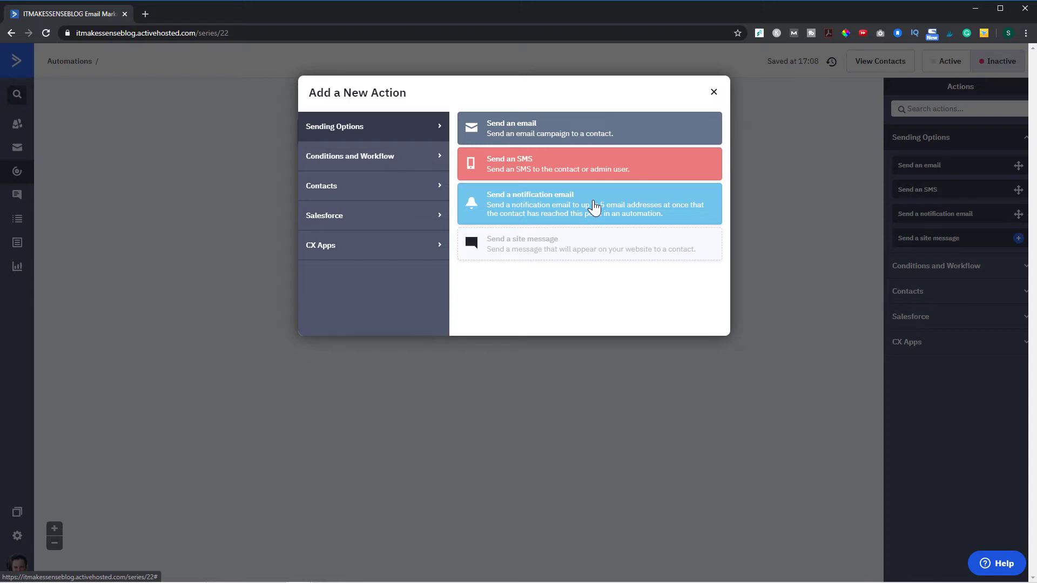
- Add a notification email to the recipient's e-mail with subject 'You Have A New Contact' and message 'New contact'
{"action": "left_click", "coordinate": [595, 207]}
{"action": "left_click", "coordinate": [480, 190]}
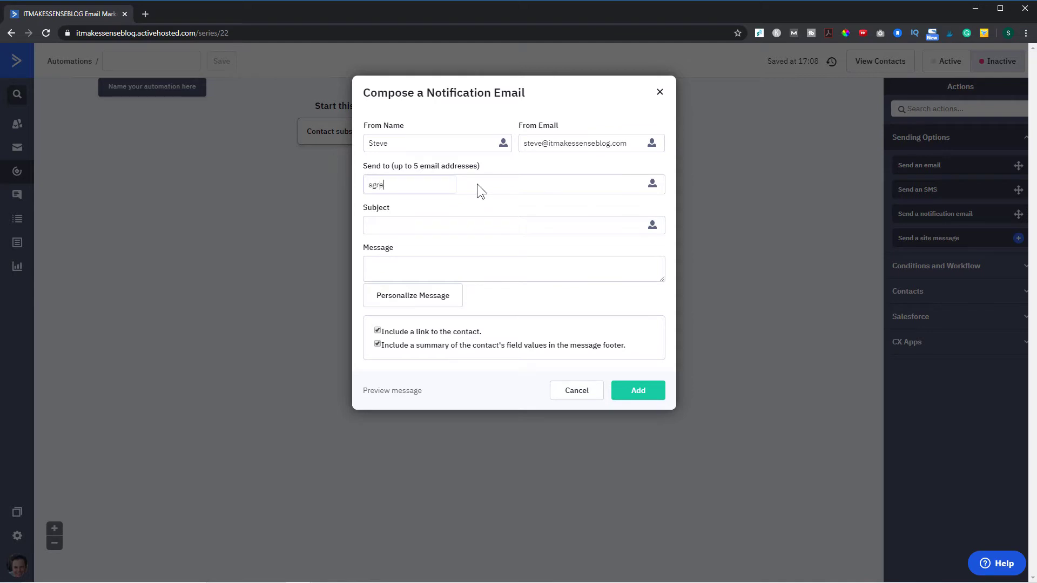
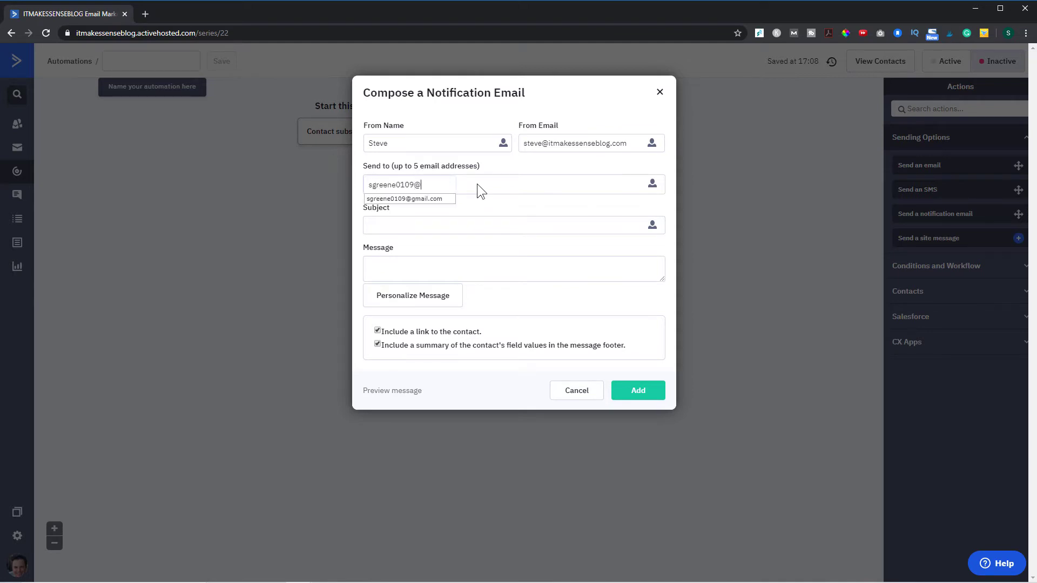
{"action": "key", "text": "Return"}
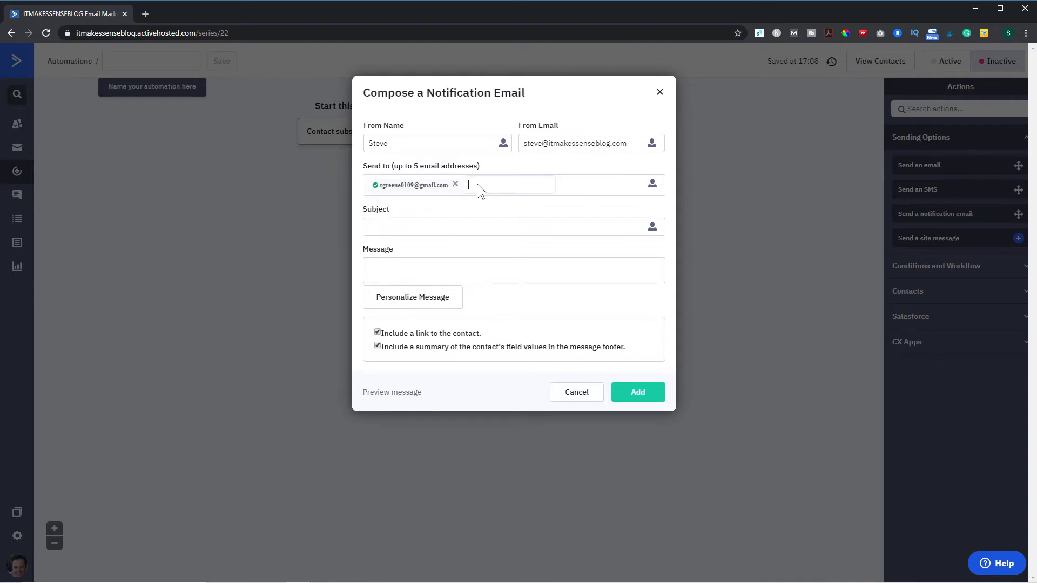
{"action": "left_click", "coordinate": [461, 222]}
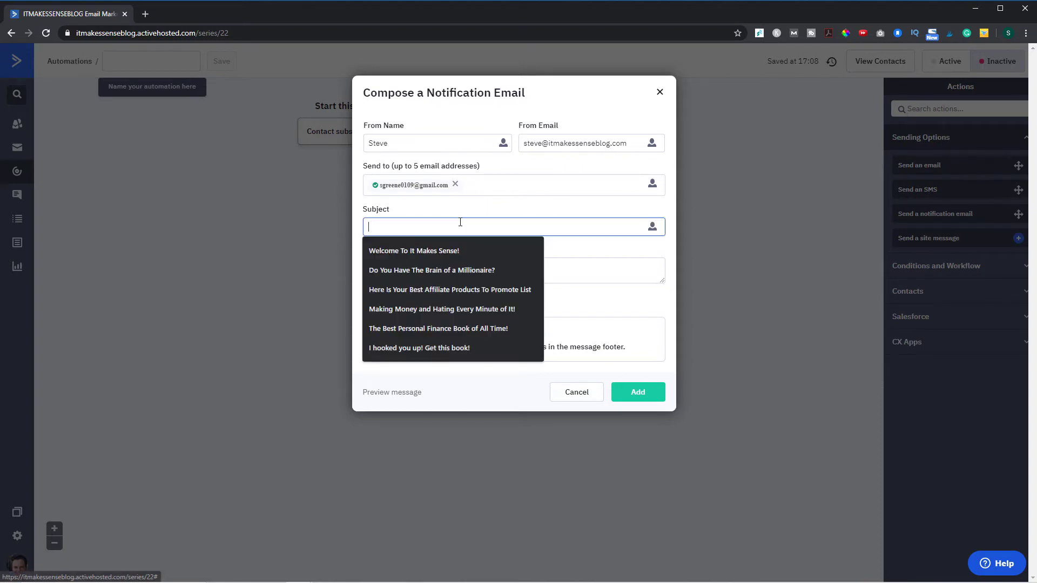
{"action": "type", "text": "Ne"}
{"action": "type", "text": "You Have "}
{"action": "type", "text": "A New Conta"}
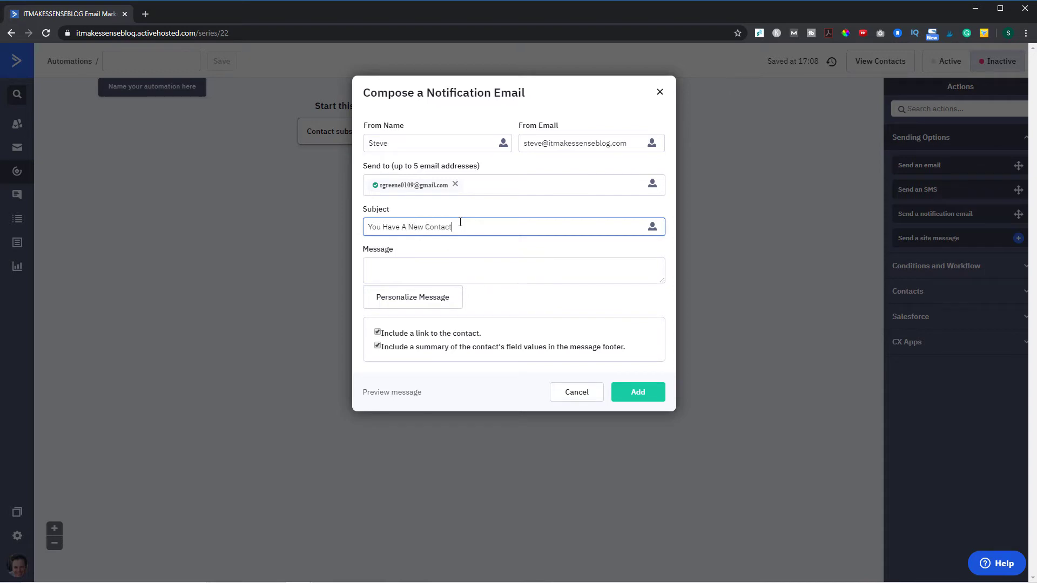
{"action": "left_click", "coordinate": [429, 264]}
{"action": "type", "text": "New "}
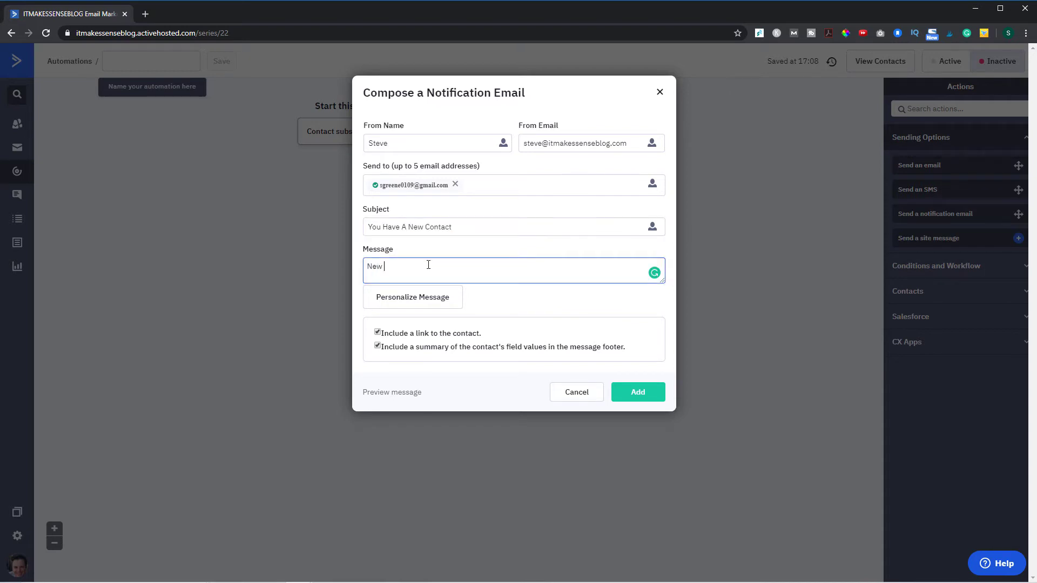
{"action": "type", "text": "contact"}
{"action": "left_click", "coordinate": [633, 404]}
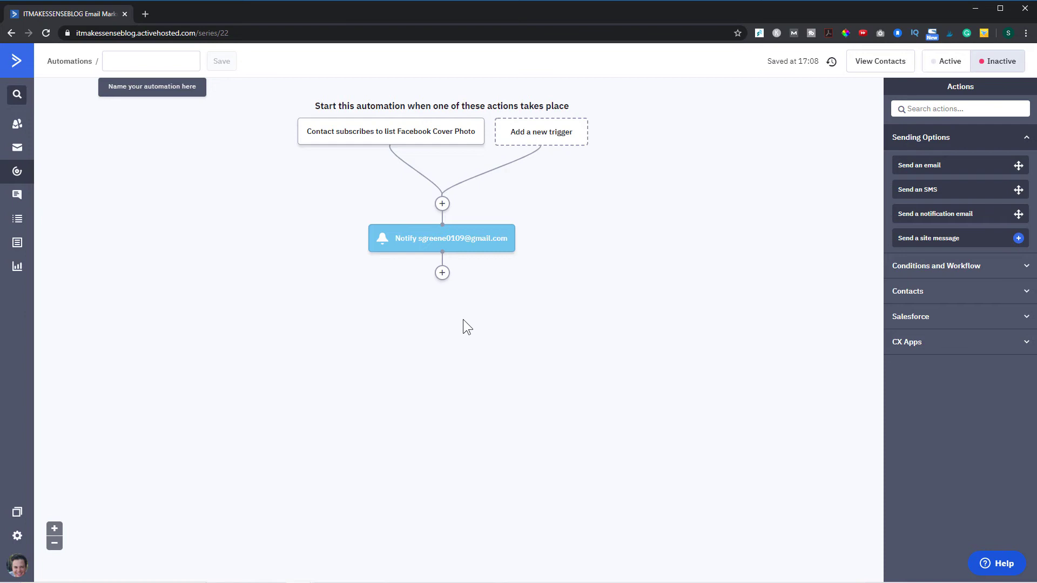
- Add a Send an email action below the notification and create a new email named 'FB Cover Email #1'
{"action": "left_click", "coordinate": [443, 273]}
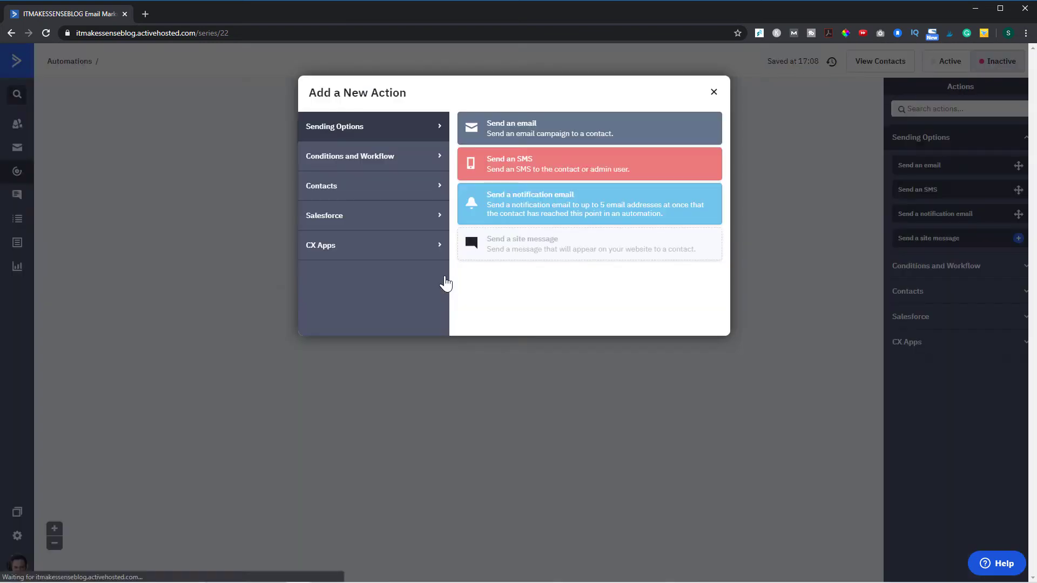
{"action": "left_click", "coordinate": [535, 134]}
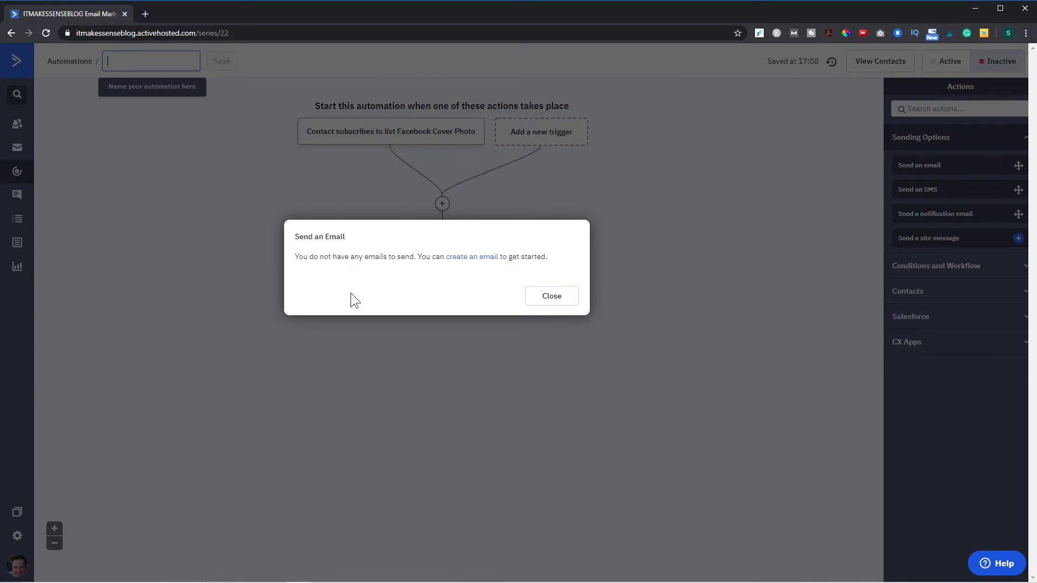
{"action": "left_click", "coordinate": [468, 262]}
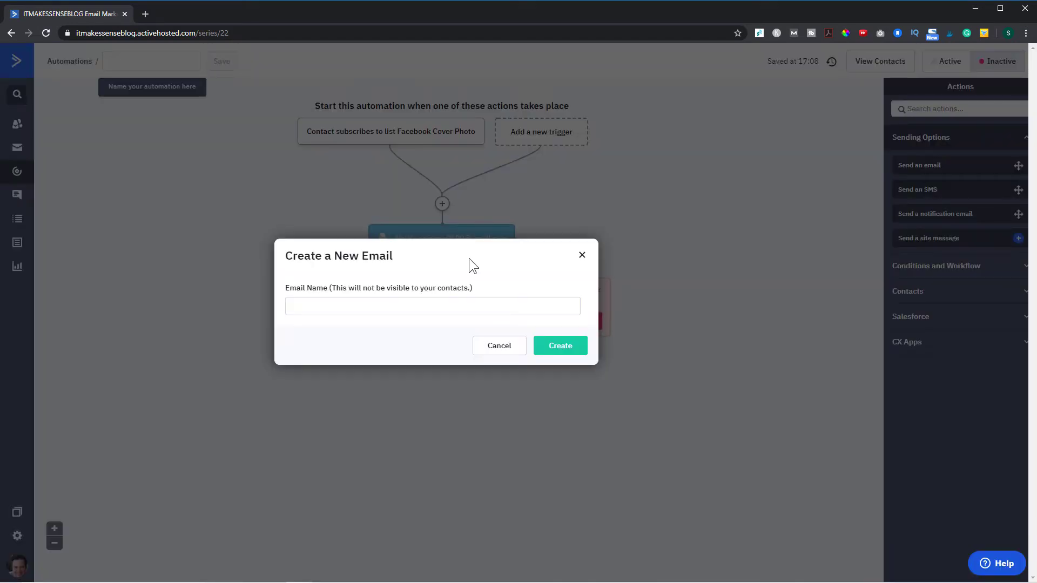
{"action": "left_click", "coordinate": [365, 308]}
{"action": "type", "text": "FB Cover Email #1"}
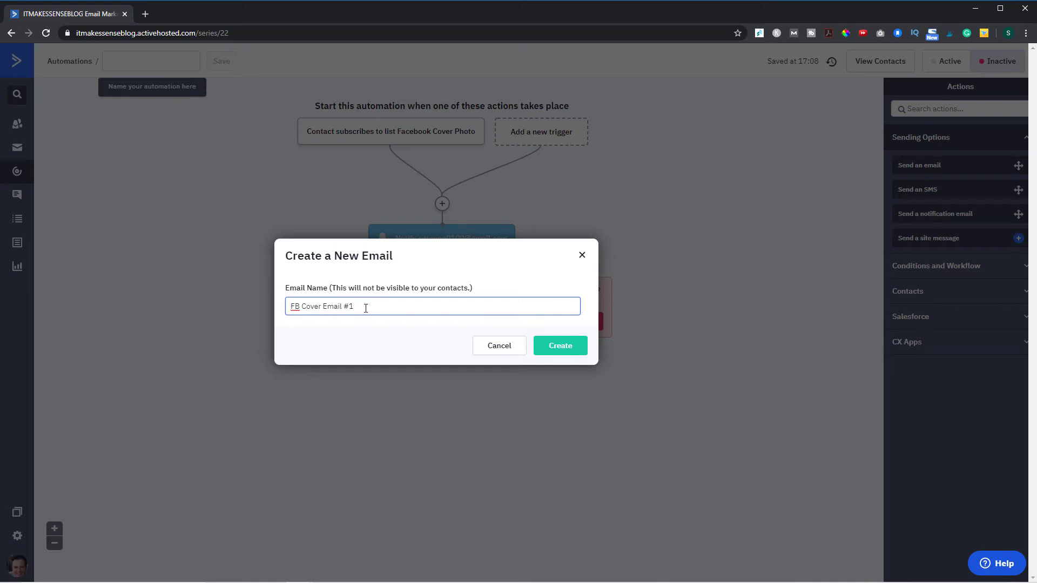
{"action": "left_click", "coordinate": [568, 346]}
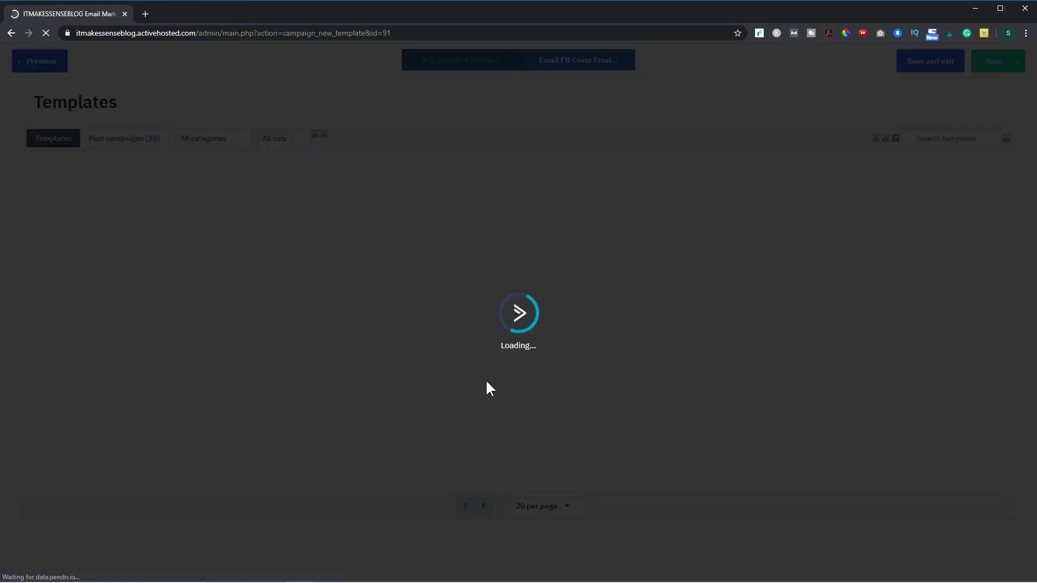
{"action": "mouse_move", "coordinate": [526, 383]}
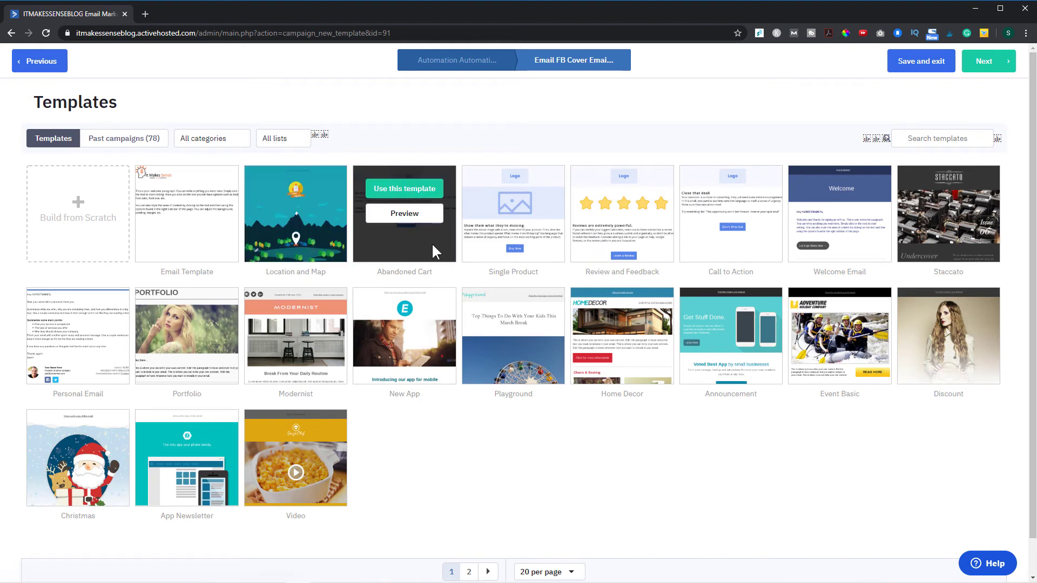
{"action": "mouse_move", "coordinate": [488, 234]}
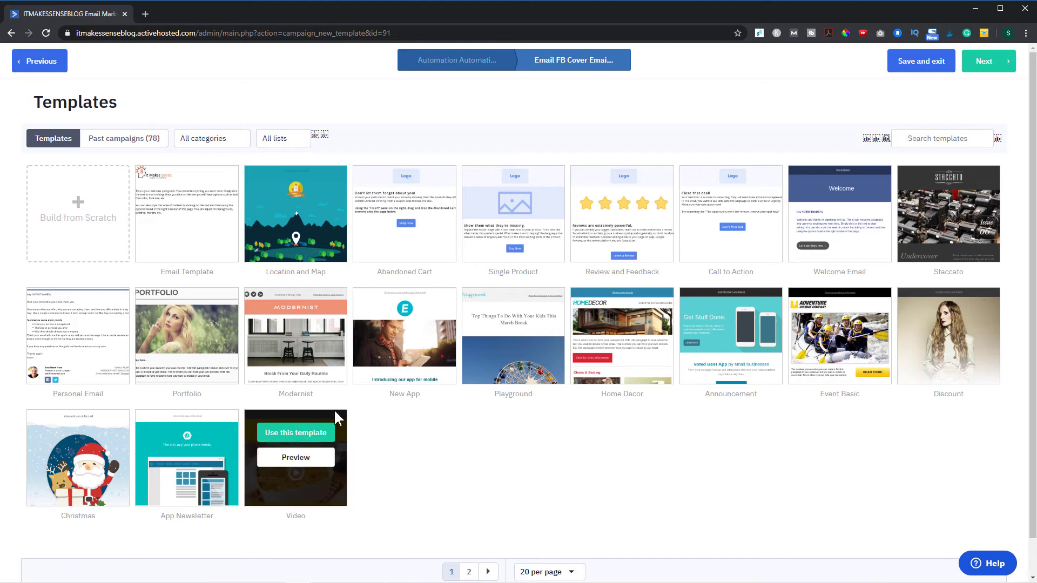
- Apply the basic Email Template and set the subject 'Here Is Your Free Facebook Cover Photo Template!'
{"action": "mouse_move", "coordinate": [198, 190]}
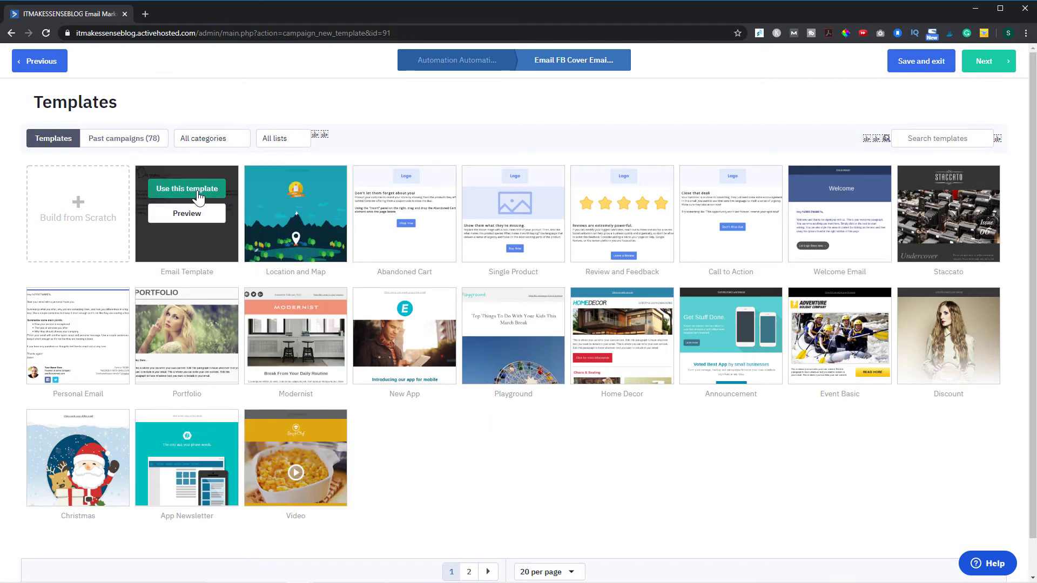
{"action": "left_click", "coordinate": [198, 190]}
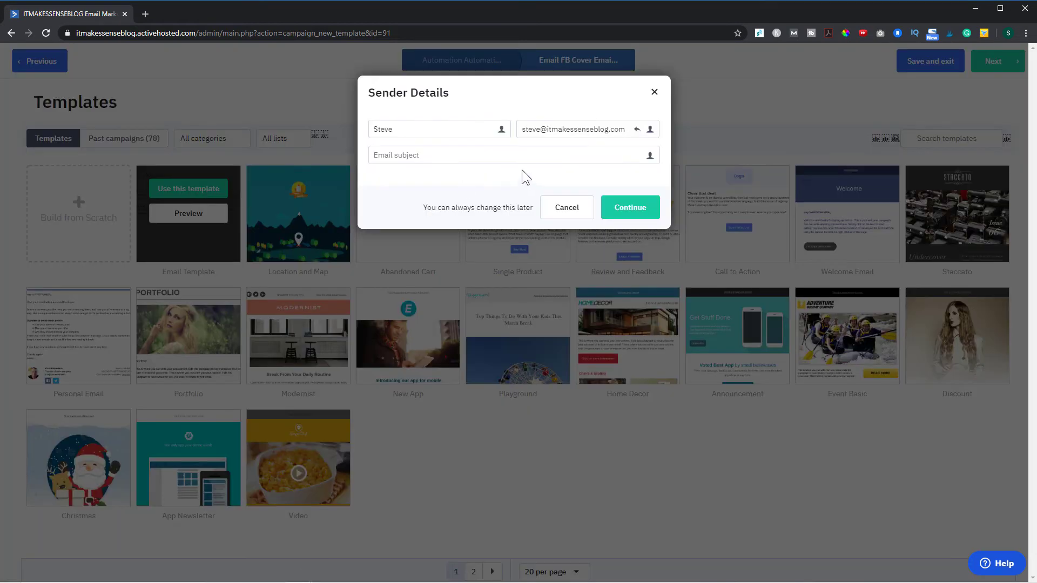
{"action": "left_click", "coordinate": [456, 156]}
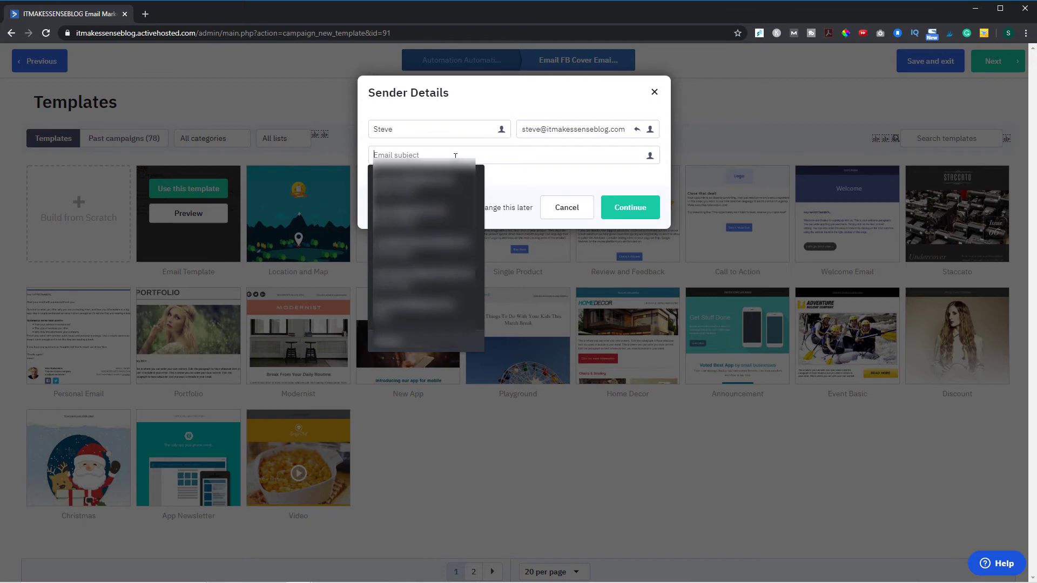
{"action": "type", "text": "Here is your free Faceb"}
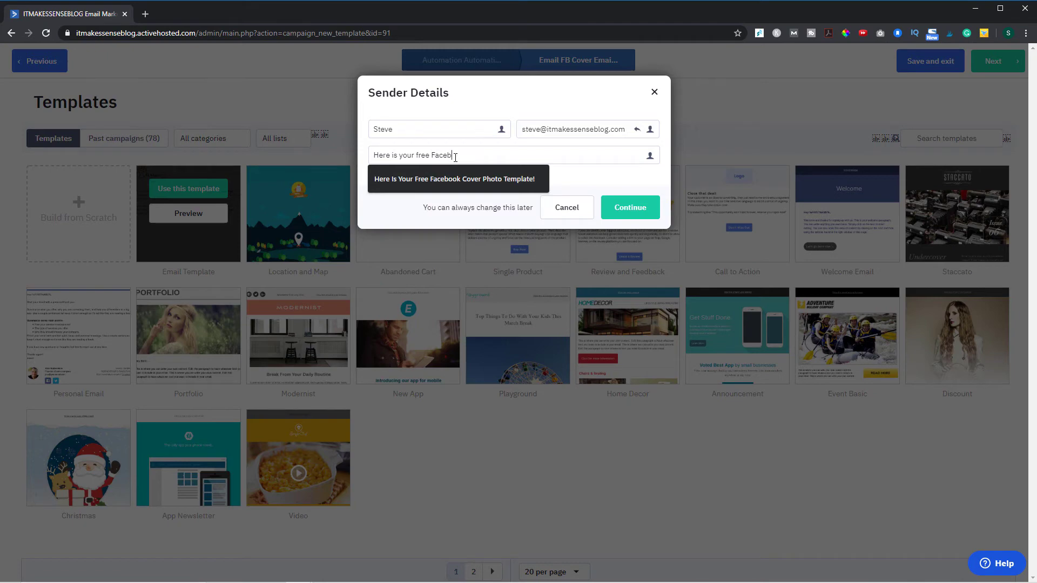
{"action": "left_click", "coordinate": [452, 179]}
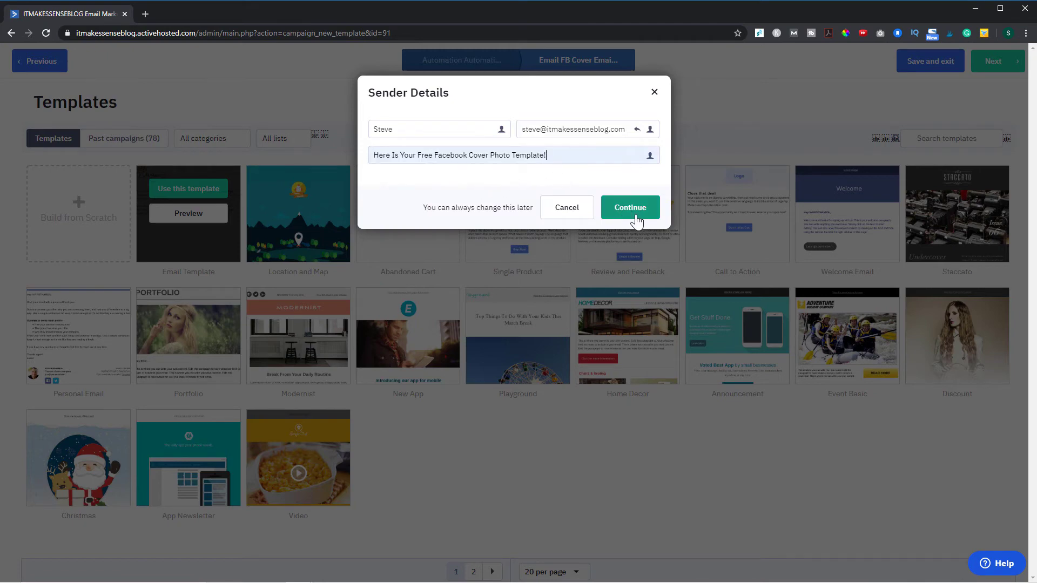
{"action": "left_click", "coordinate": [637, 220]}
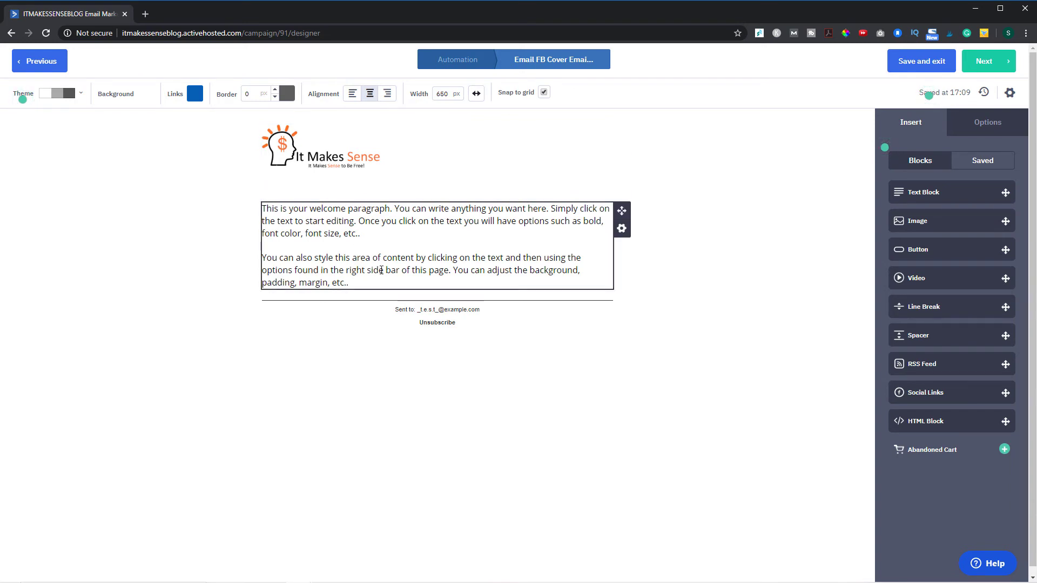
- Replace the placeholder paragraphs with the greeting 'Hey there %FIRSTNAME%,'
{"action": "left_click_drag", "start_coordinate": [375, 280], "coordinate": [260, 212]}
{"action": "key", "text": "BackSpace"}
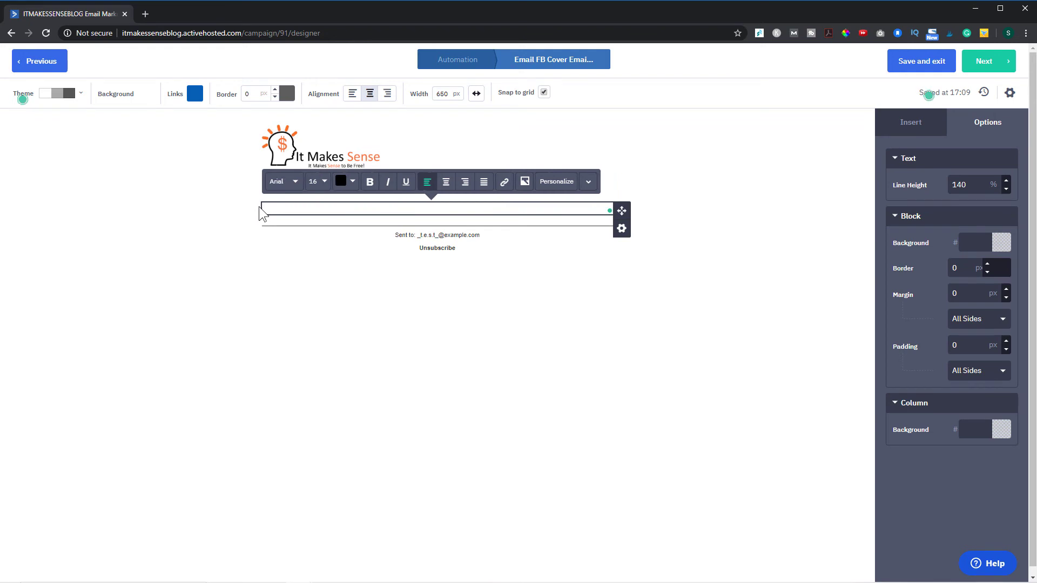
{"action": "type", "text": "Hey There"}
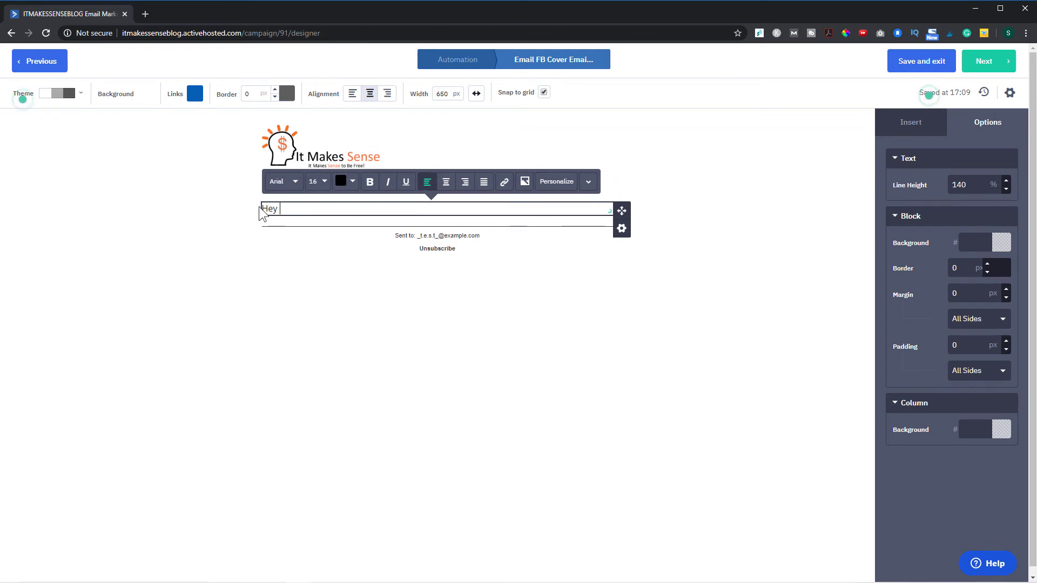
{"action": "key", "text": "BackSpace"}
{"action": "key", "text": "BackSpace"}
{"action": "key", "text": "BackSpace"}
{"action": "key", "text": "BackSpace"}
{"action": "key", "text": "BackSpace"}
{"action": "type", "text": "hter"}
{"action": "key", "text": "BackSpace"}
{"action": "key", "text": "BackSpace"}
{"action": "key", "text": "BackSpace"}
{"action": "key", "text": "BackSpace"}
{"action": "type", "text": "there"}
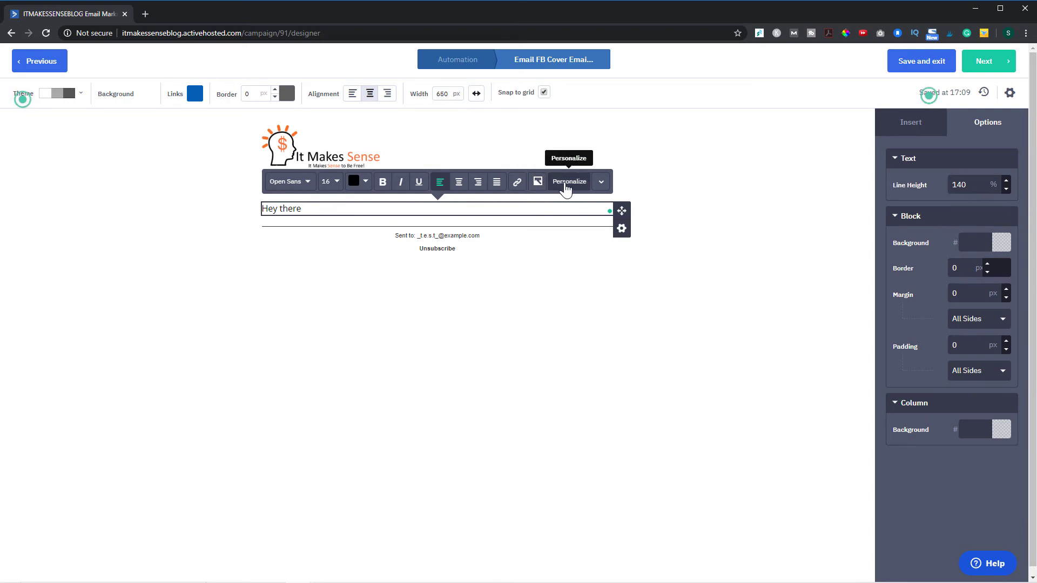
{"action": "left_click", "coordinate": [565, 183]}
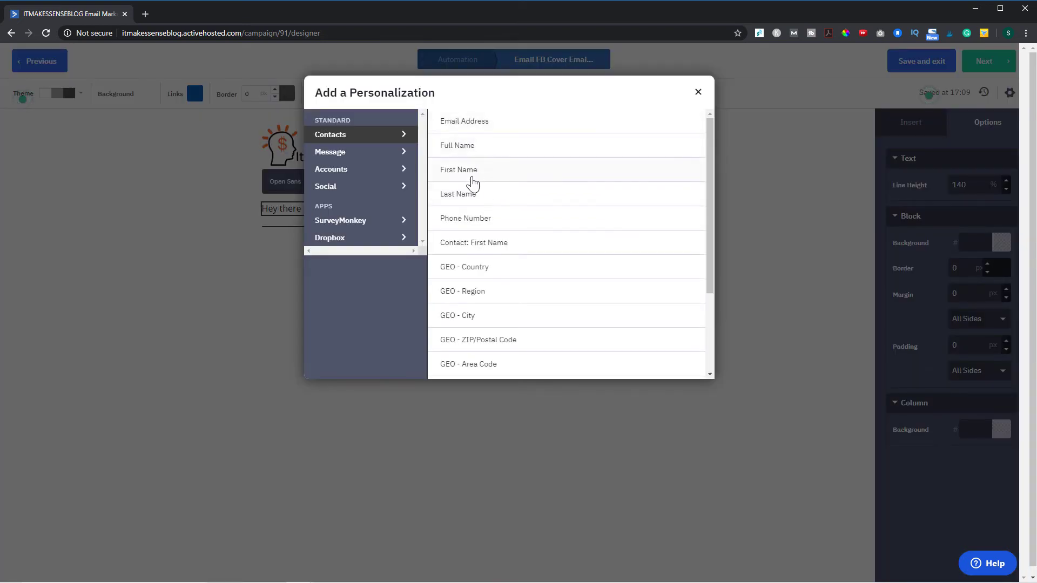
{"action": "left_click", "coordinate": [465, 169]}
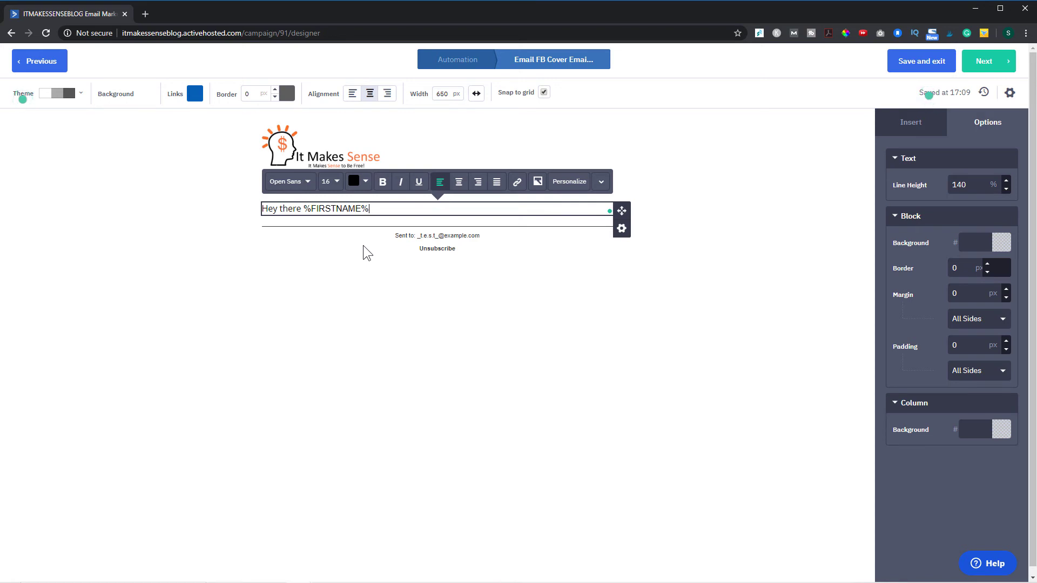
{"action": "type", "text": ","}
{"action": "key", "text": "Return"}
{"action": "key", "text": "Return"}
- Write 'Here is your free Facebook cover photo template. Click here to receive it.' and select 'to receive it'
{"action": "type", "text": "Her"}
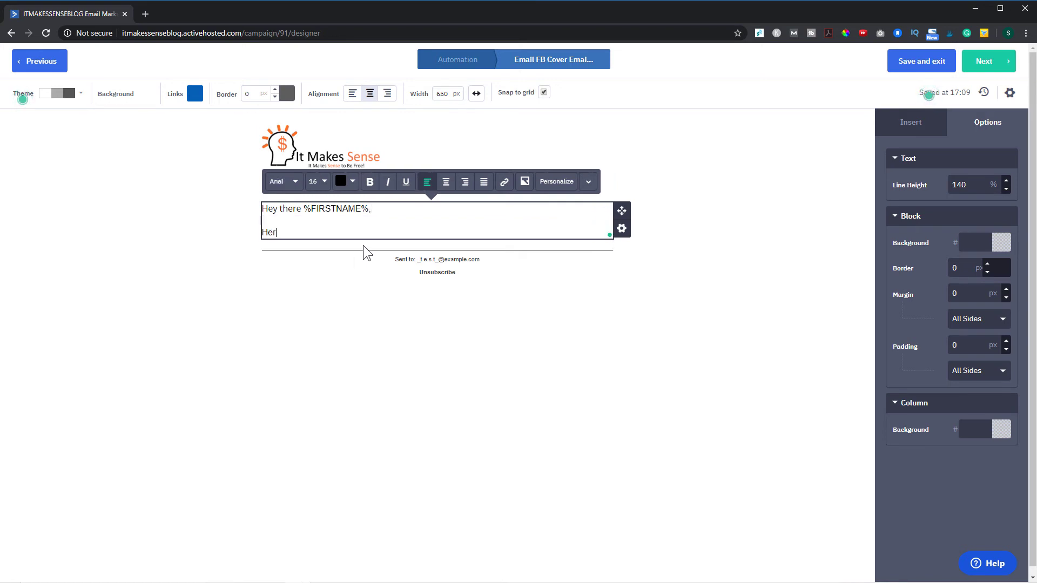
{"action": "type", "text": "e is your free Facebook "}
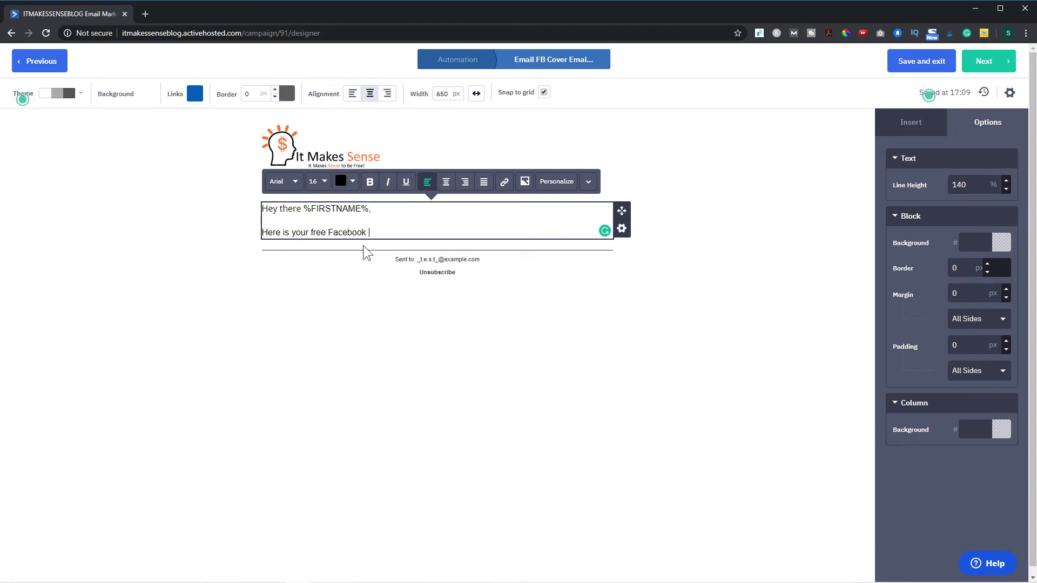
{"action": "type", "text": "cover photo template.  Click here to recie"}
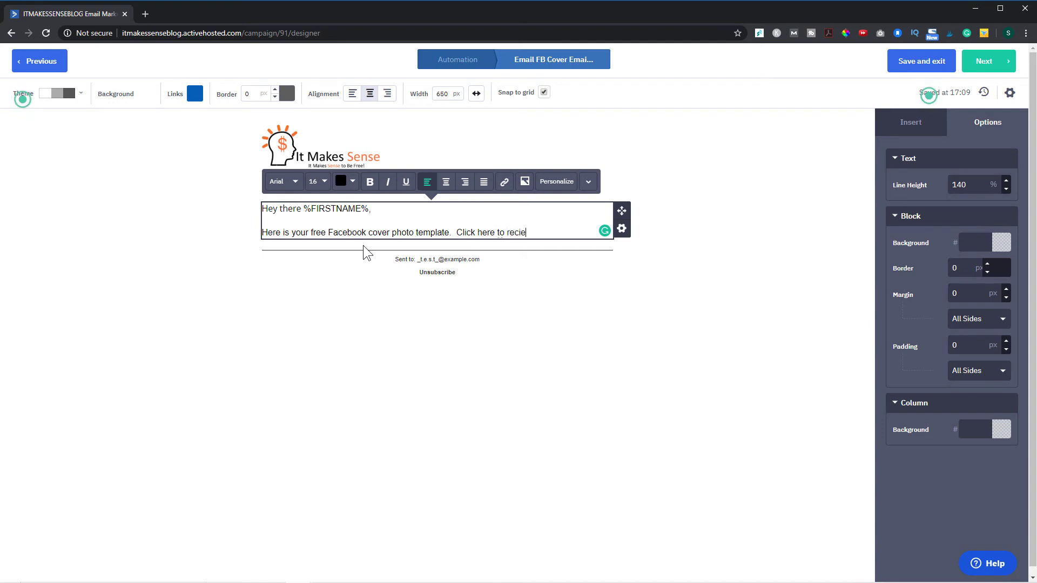
{"action": "key", "text": "BackSpace"}
{"action": "key", "text": "BackSpace"}
{"action": "type", "text": "eive it."}
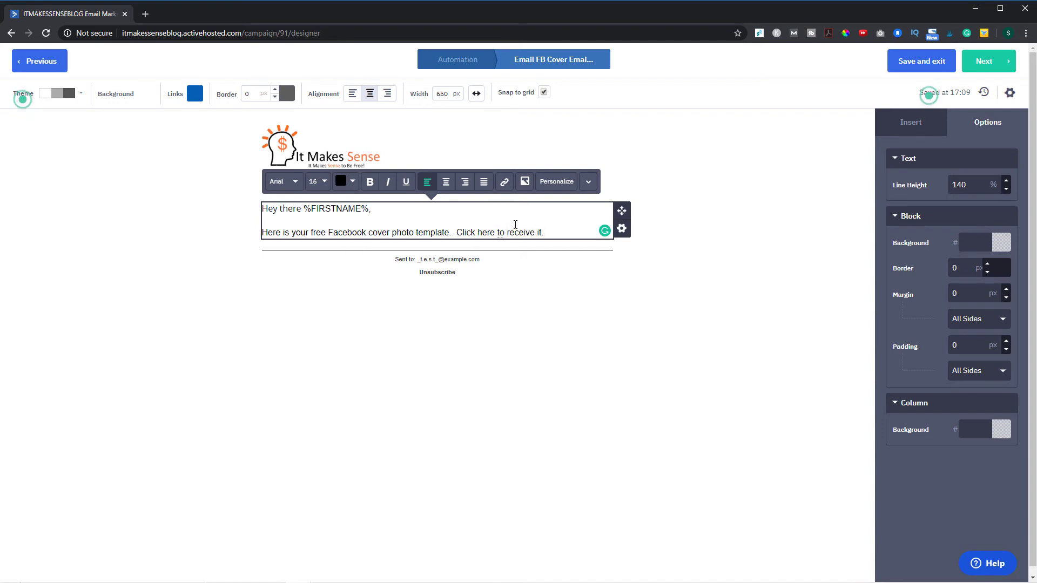
{"action": "left_click_drag", "start_coordinate": [543, 233], "coordinate": [498, 233]}
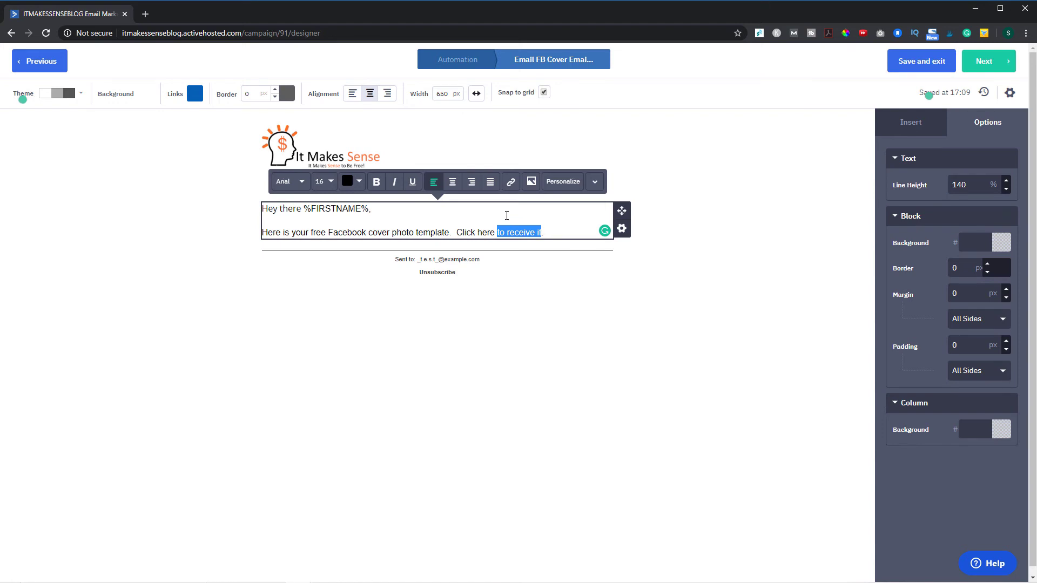
- Turn 'to receive it' into a link to the pasted download URL
{"action": "left_click", "coordinate": [511, 182]}
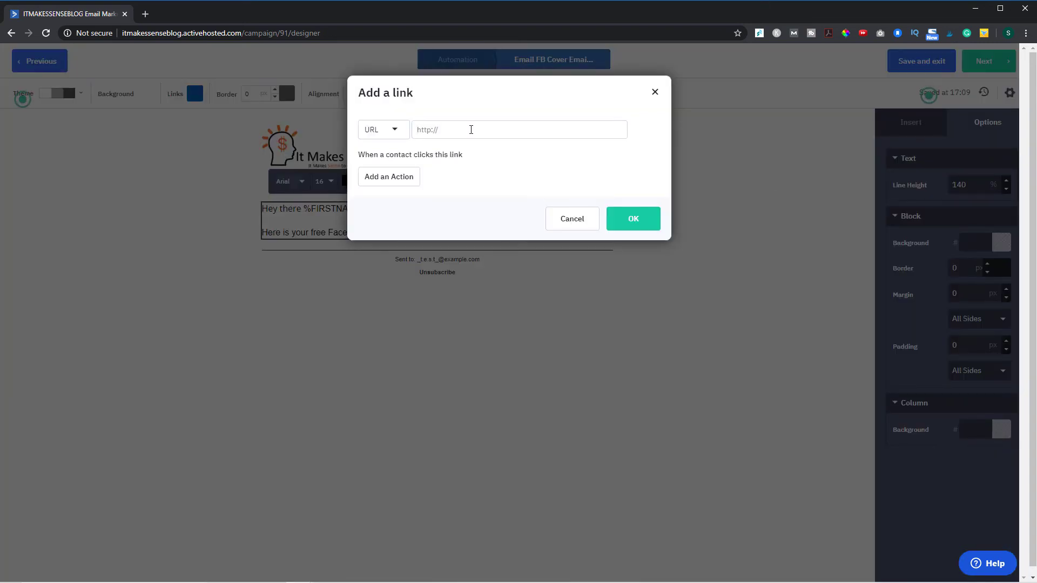
{"action": "key", "text": "ctrl+v"}
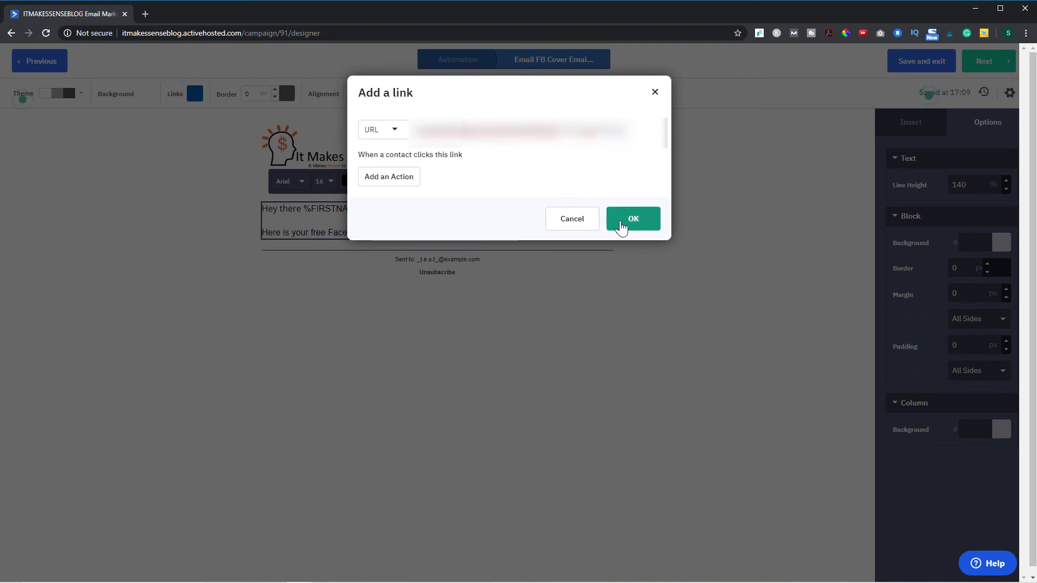
{"action": "left_click", "coordinate": [621, 226]}
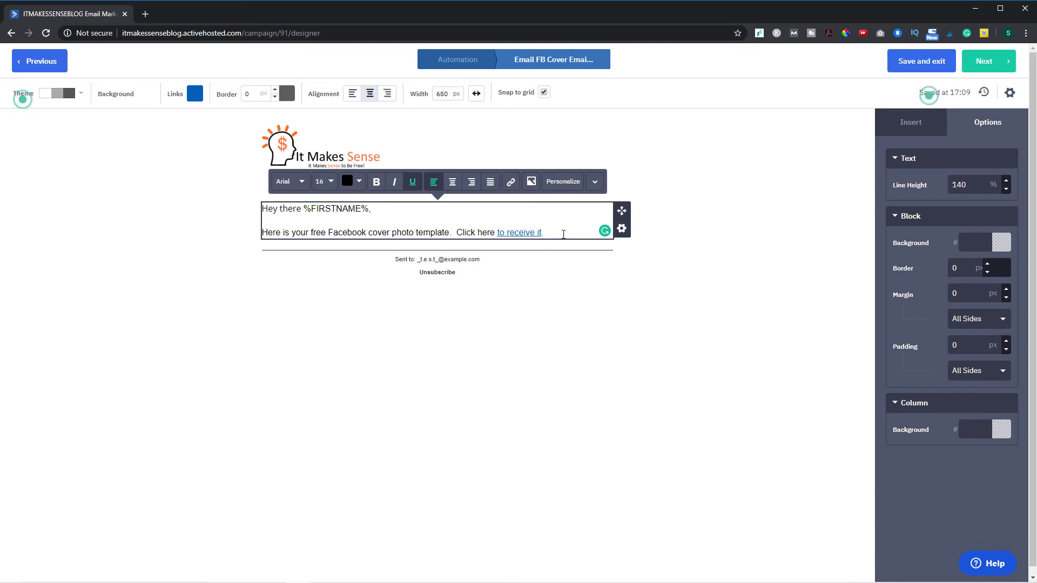
- Close the email with 'Thank you' and the sender's name on separate lines
{"action": "left_click", "coordinate": [563, 233]}
{"action": "key", "text": "Return"}
{"action": "key", "text": "Return"}
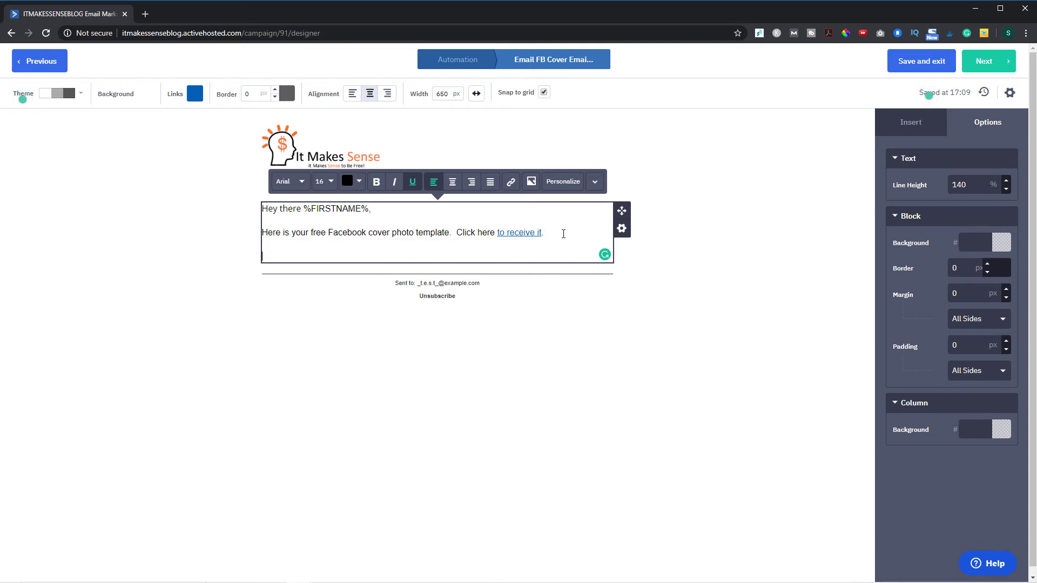
{"action": "type", "text": "Thank you"}
{"action": "key", "text": "Return"}
{"action": "key", "text": "Return"}
{"action": "type", "text": "Steve"}
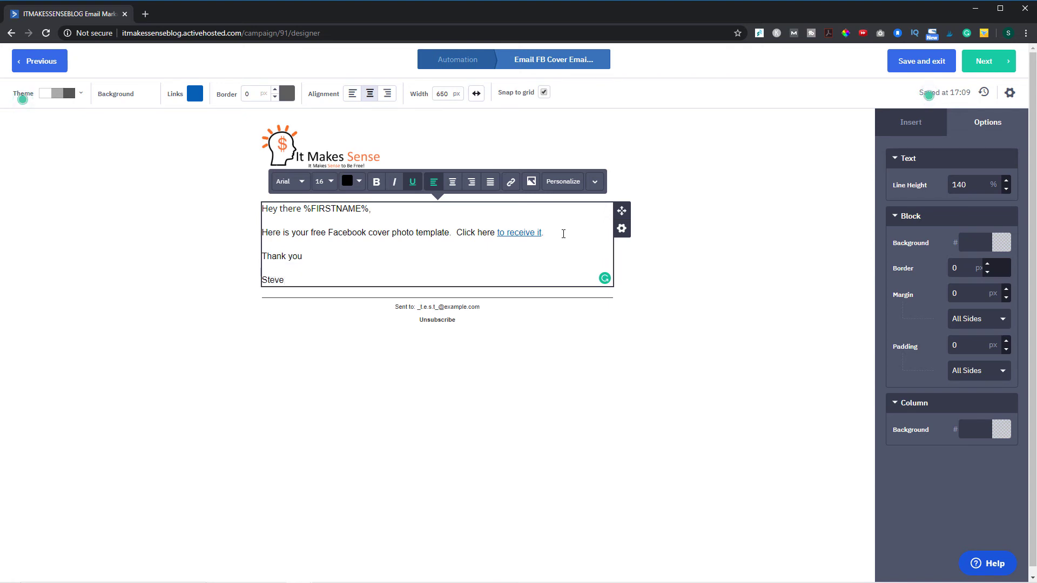
{"action": "left_click", "coordinate": [996, 63]}
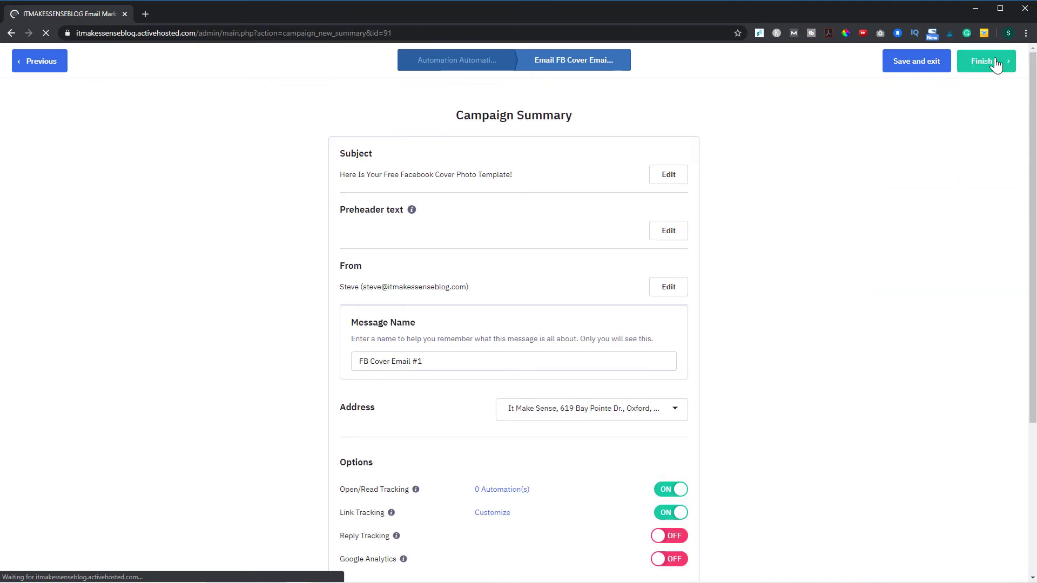
- Review the FB Cover Email #1 campaign summary and finish it
{"action": "scroll", "coordinate": [821, 381], "scroll_direction": "down", "scroll_amount": 4}
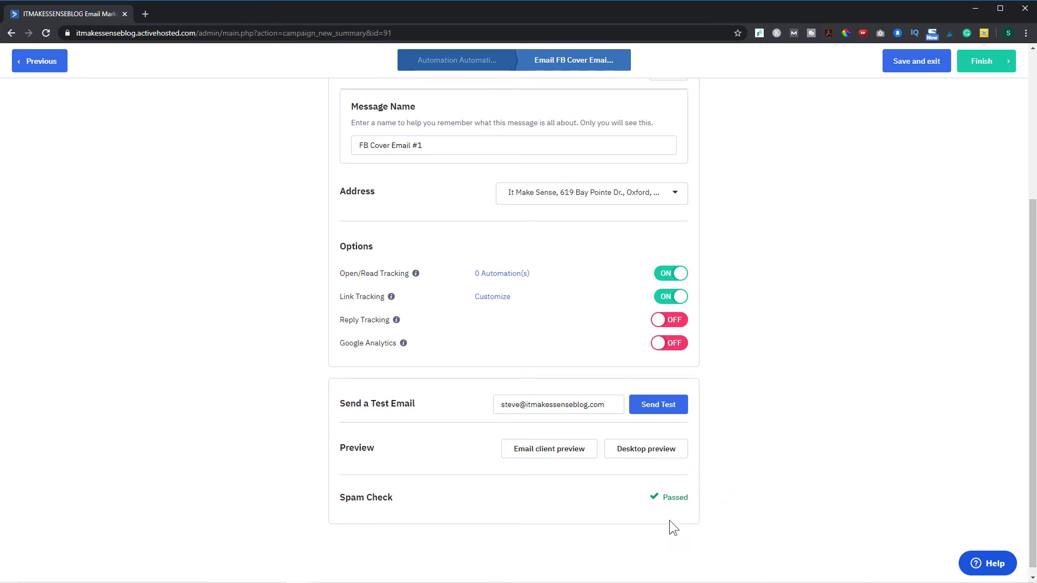
{"action": "scroll", "coordinate": [765, 461], "scroll_direction": "up", "scroll_amount": 2}
{"action": "scroll", "coordinate": [765, 461], "scroll_direction": "down", "scroll_amount": 2}
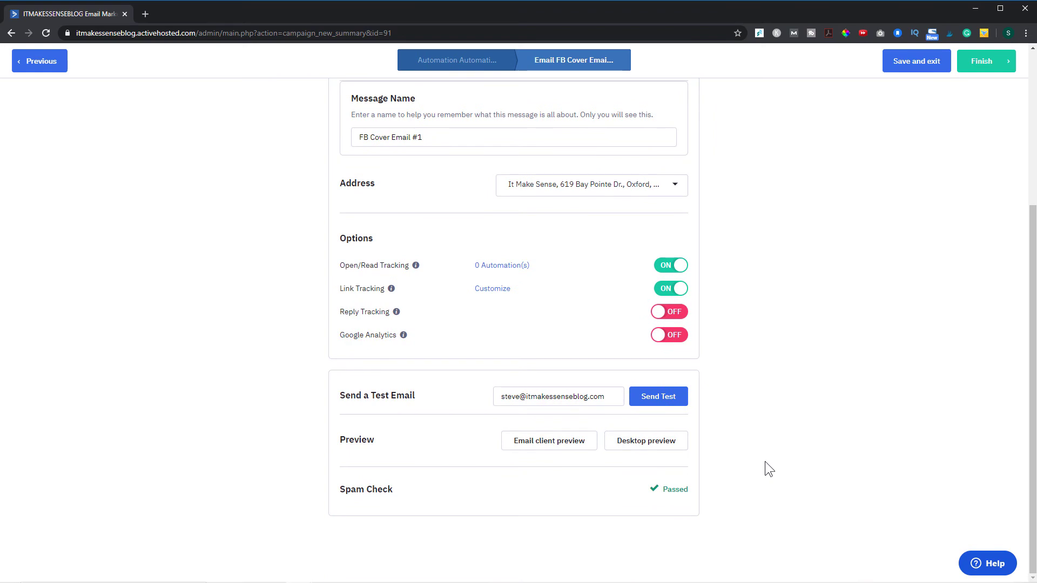
{"action": "scroll", "coordinate": [765, 461], "scroll_direction": "up", "scroll_amount": 5}
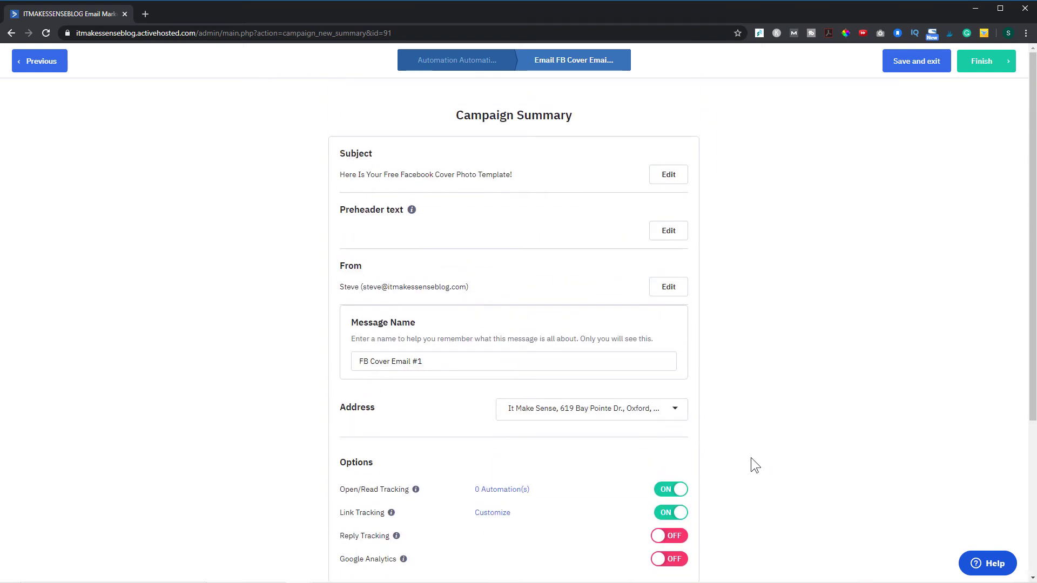
{"action": "left_click", "coordinate": [994, 64]}
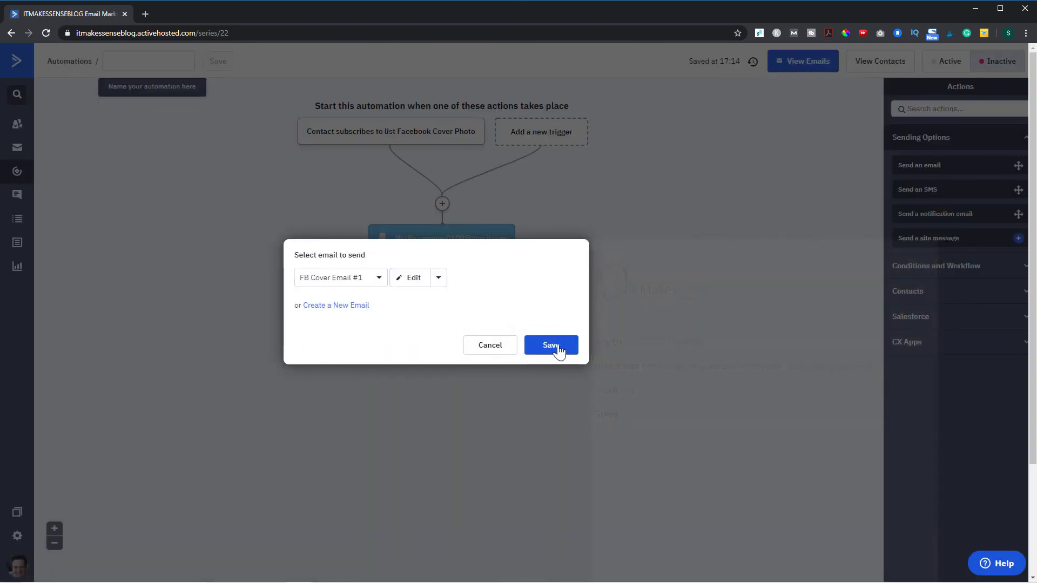
- Save the FB Cover Email #1 send step and add a 1-day wait after it
{"action": "left_click", "coordinate": [563, 350]}
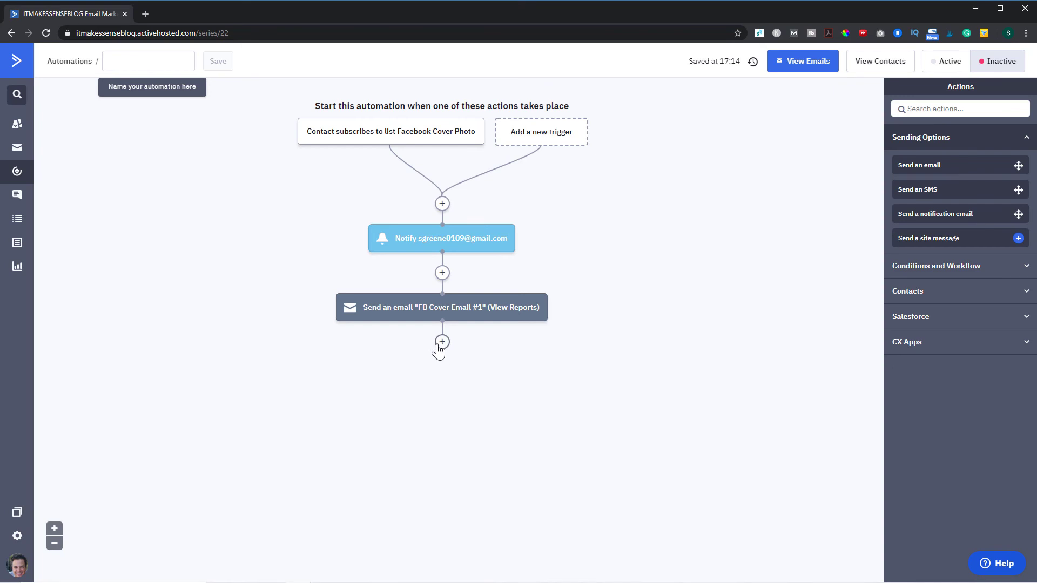
{"action": "left_click", "coordinate": [442, 342]}
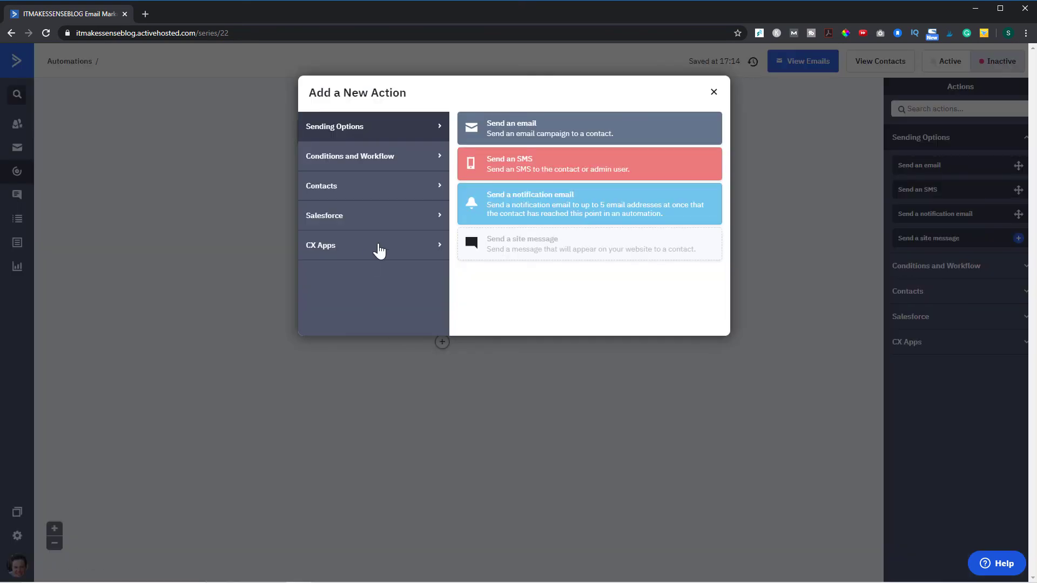
{"action": "left_click", "coordinate": [375, 169]}
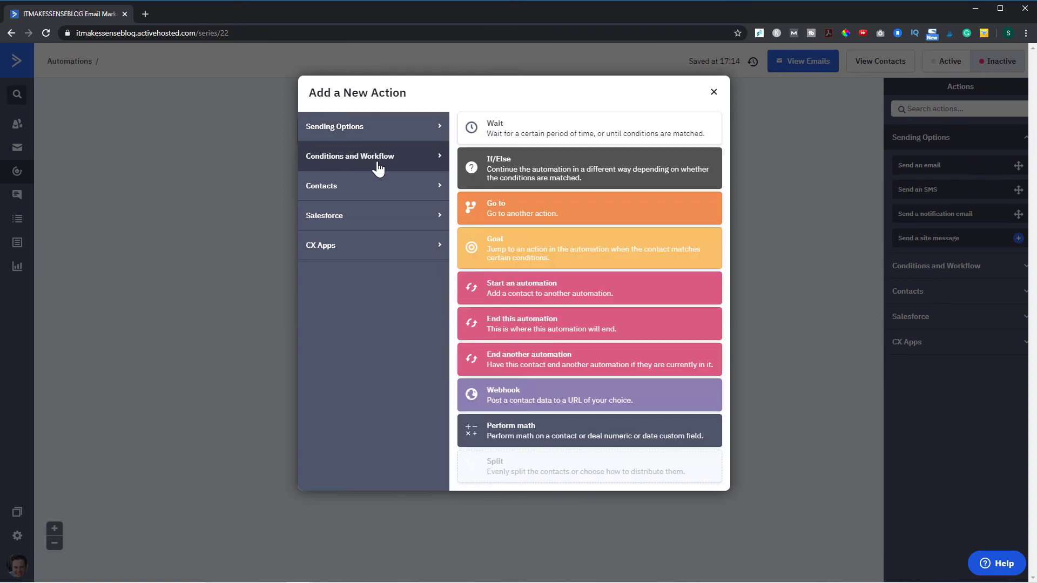
{"action": "left_click", "coordinate": [497, 135]}
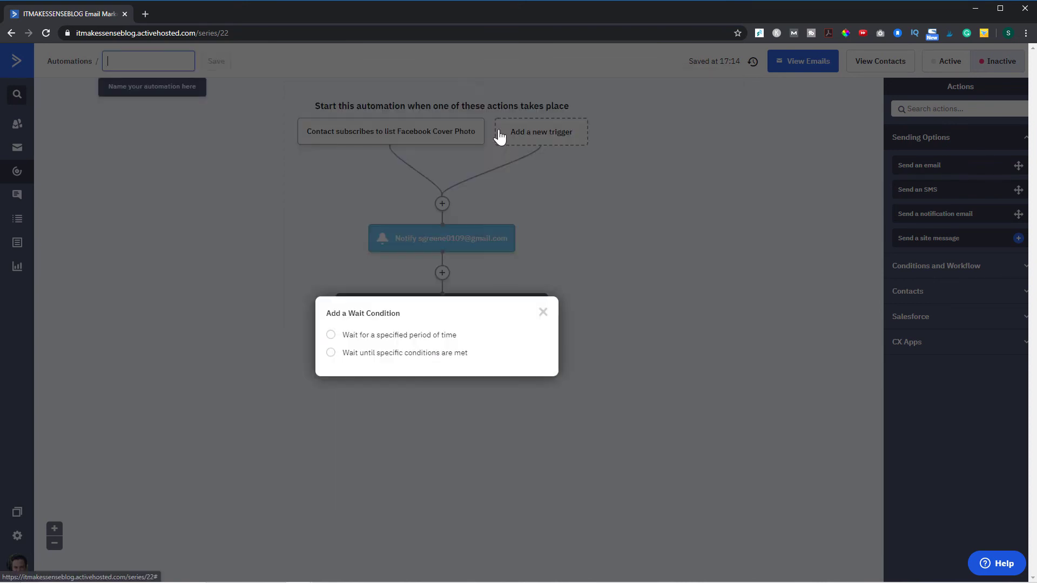
{"action": "left_click", "coordinate": [331, 336]}
{"action": "left_click", "coordinate": [518, 385]}
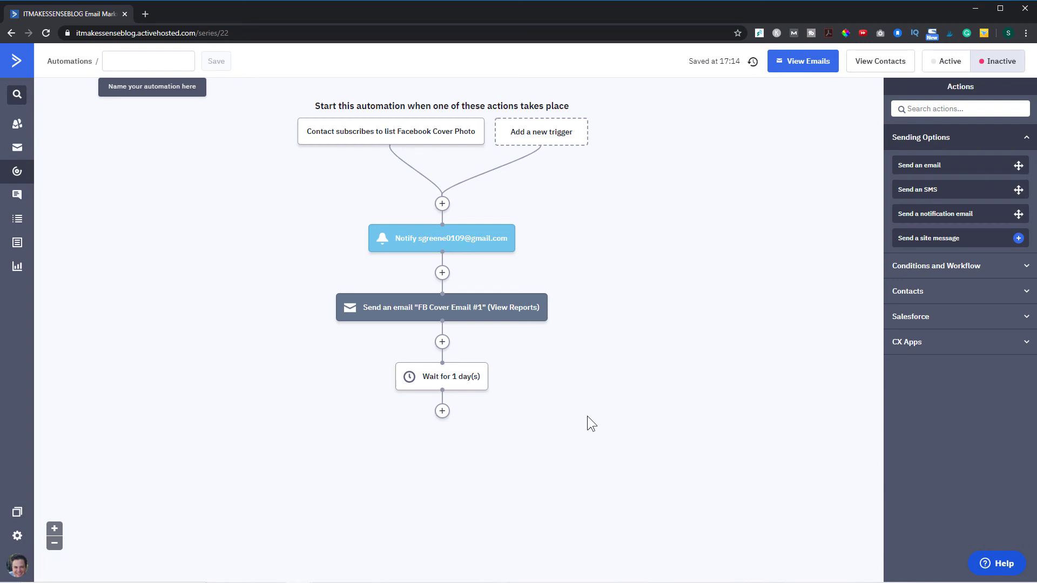
- After the wait, send contacts into the Soap Opera Sequence automation, then end this automation
{"action": "left_click", "coordinate": [442, 412]}
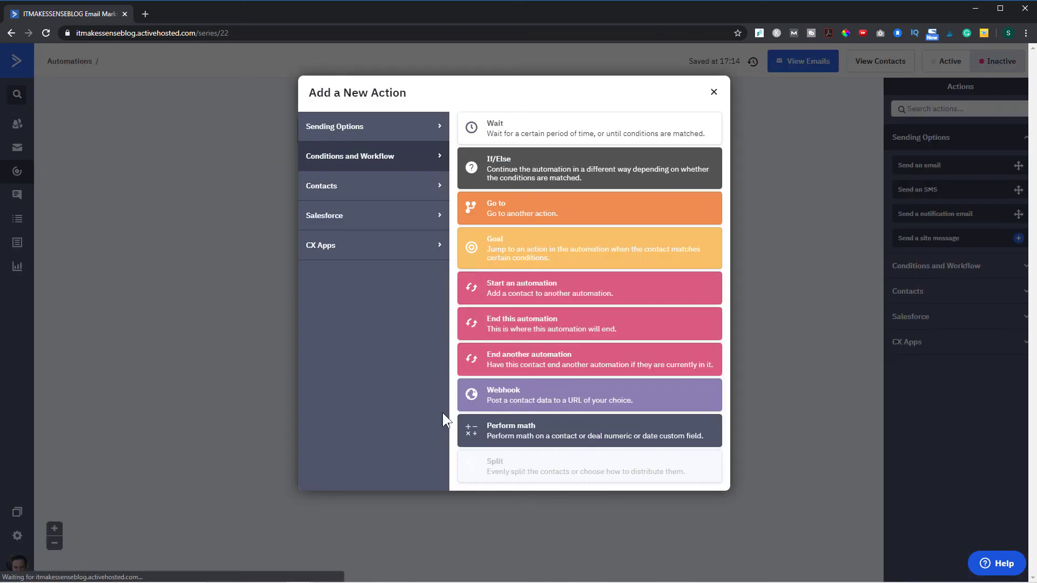
{"action": "left_click", "coordinate": [567, 292]}
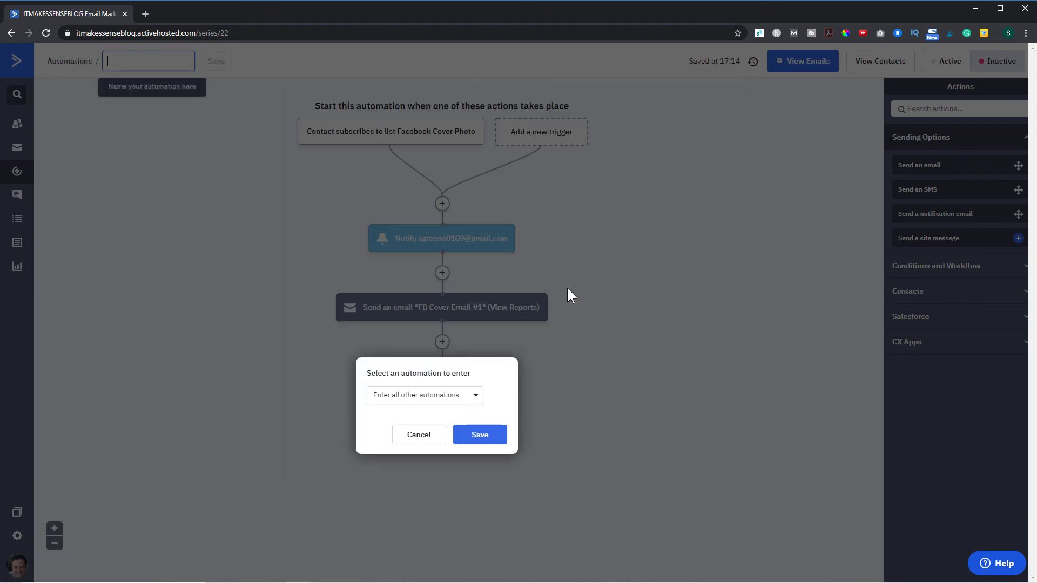
{"action": "left_click", "coordinate": [473, 396]}
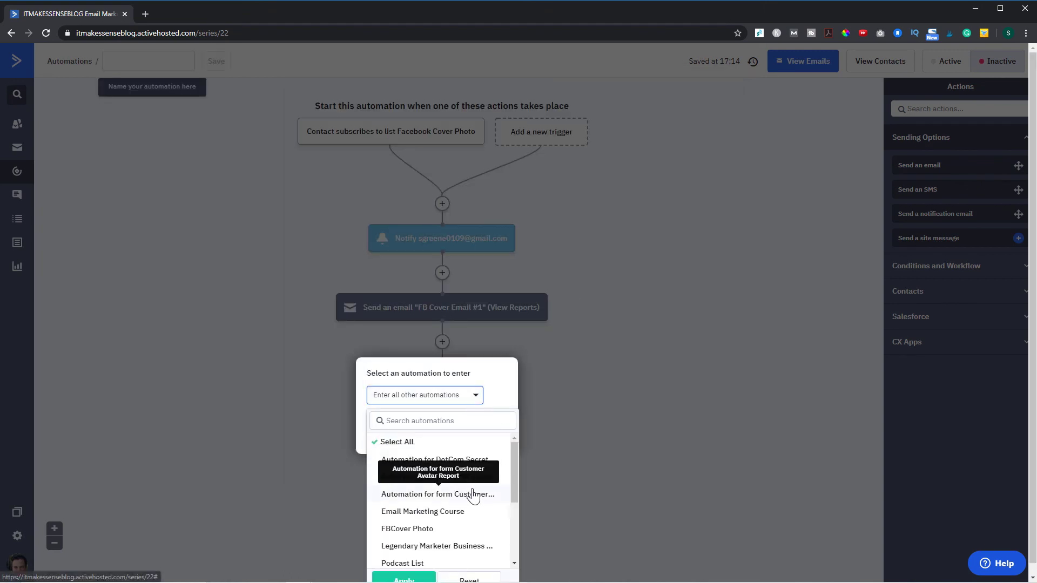
{"action": "scroll", "coordinate": [470, 480], "scroll_direction": "down", "scroll_amount": 3}
{"action": "scroll", "coordinate": [468, 489], "scroll_direction": "down", "scroll_amount": 1}
{"action": "left_click", "coordinate": [454, 509]}
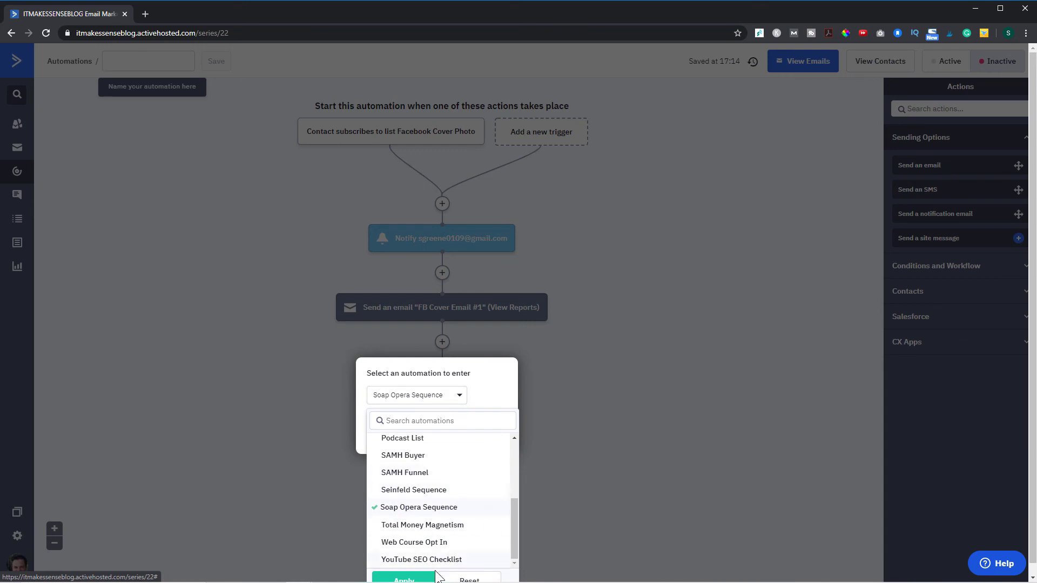
{"action": "left_click", "coordinate": [404, 578]}
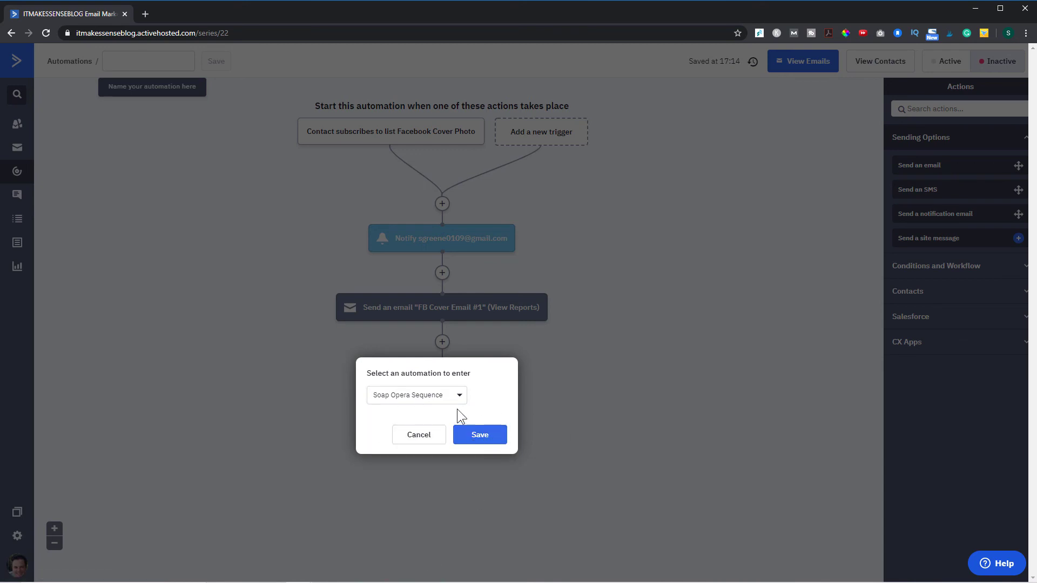
{"action": "left_click", "coordinate": [501, 434]}
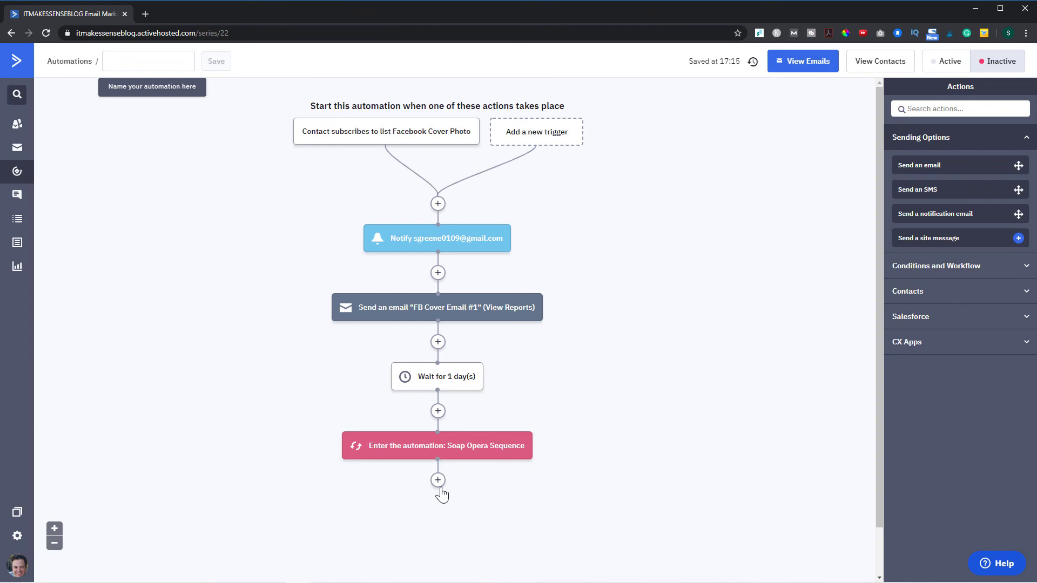
{"action": "left_click", "coordinate": [438, 480]}
{"action": "left_click", "coordinate": [564, 336]}
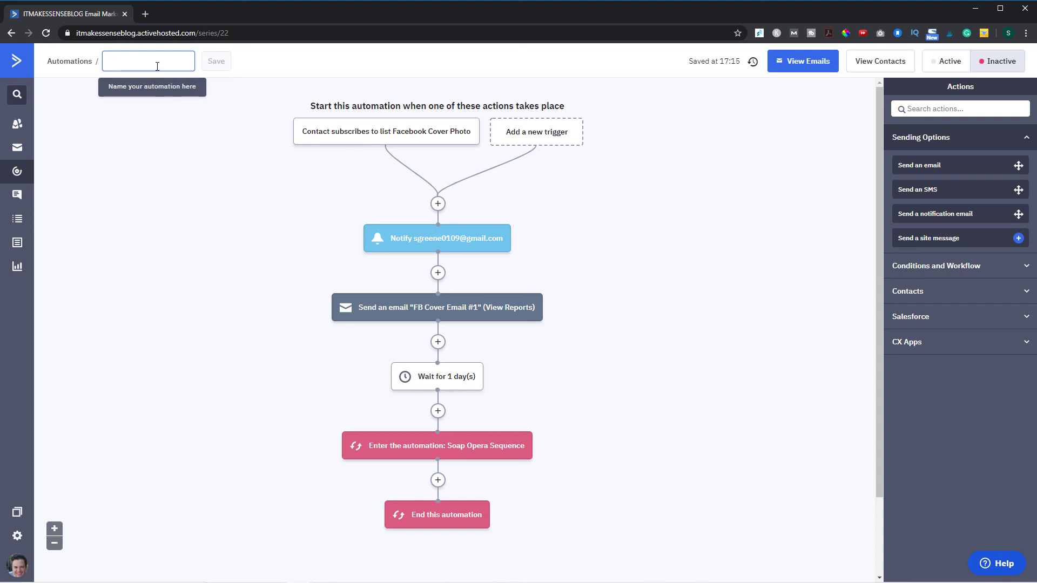
- Name the automation 'FB #2', save it, and switch it to Active
{"action": "type", "text": "FB"}
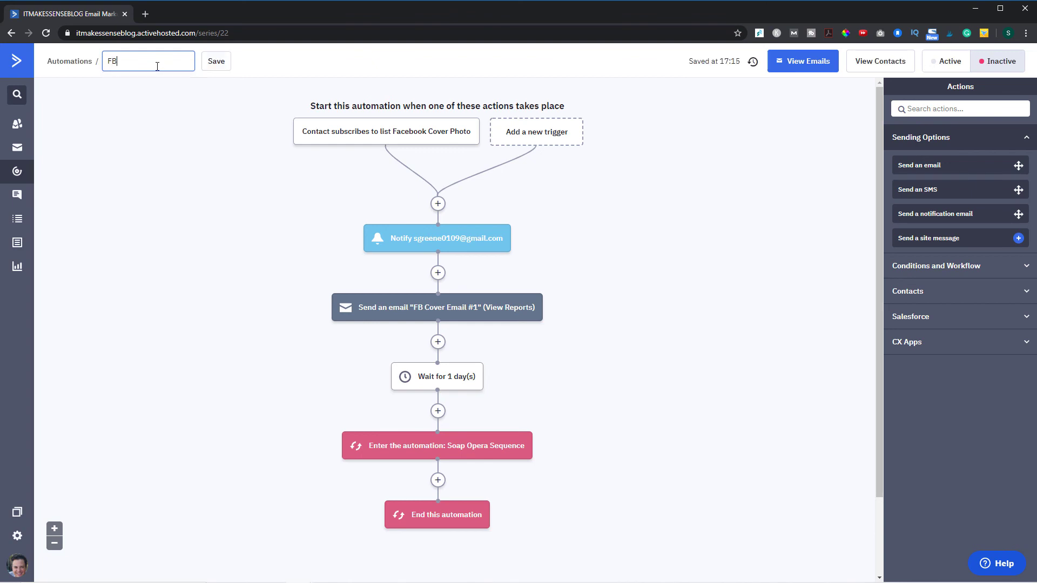
{"action": "type", "text": " #@"}
{"action": "type", "text": "2"}
{"action": "left_click", "coordinate": [215, 66]}
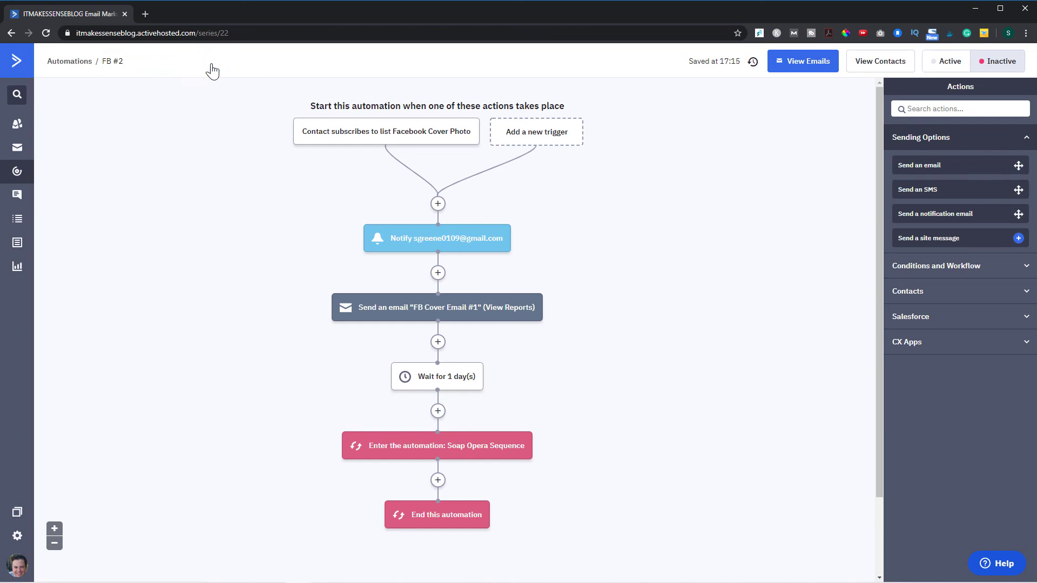
{"action": "left_click", "coordinate": [949, 64]}
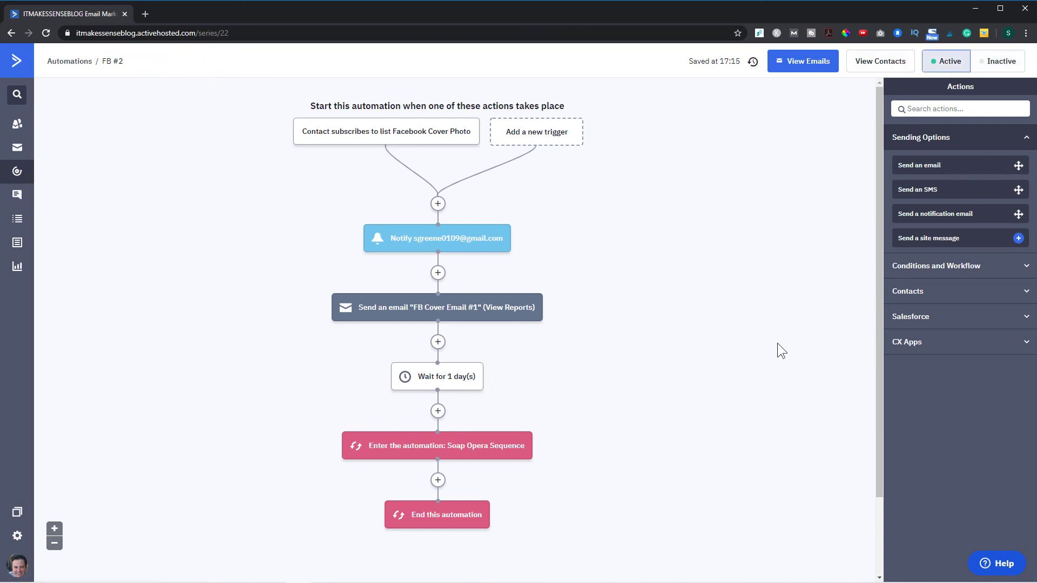